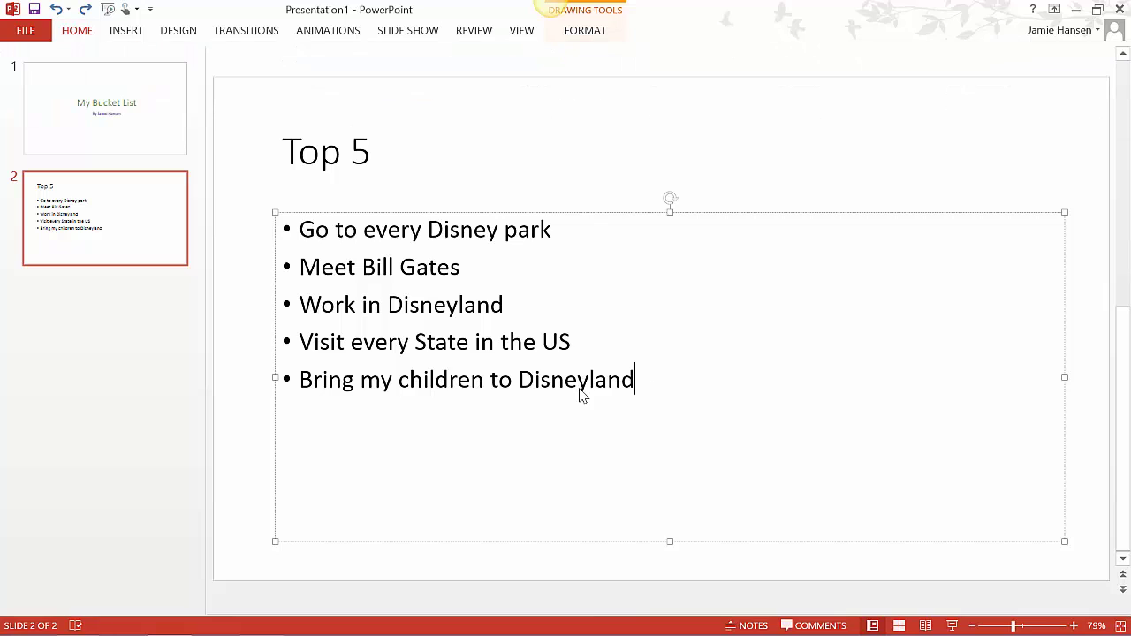
Convert the five bulleted items on the Top 5 slide to a numbered list in the 1) 2) 3) style
{"action": "left_click_drag", "start_coordinate": [638, 382], "coordinate": [367, 259]}
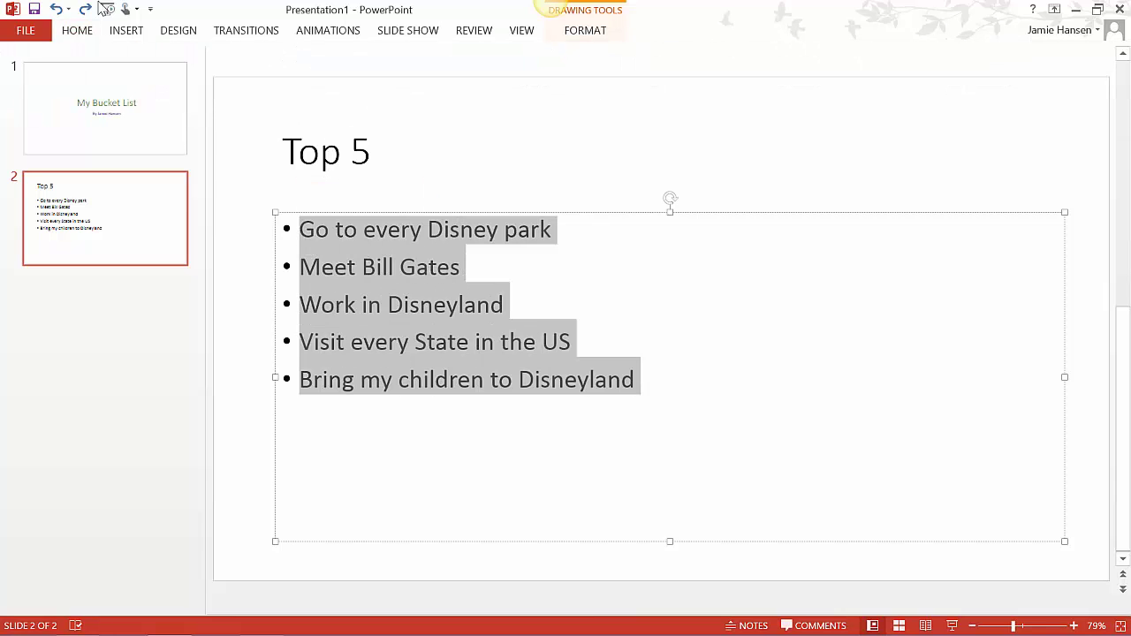
{"action": "left_click", "coordinate": [76, 36]}
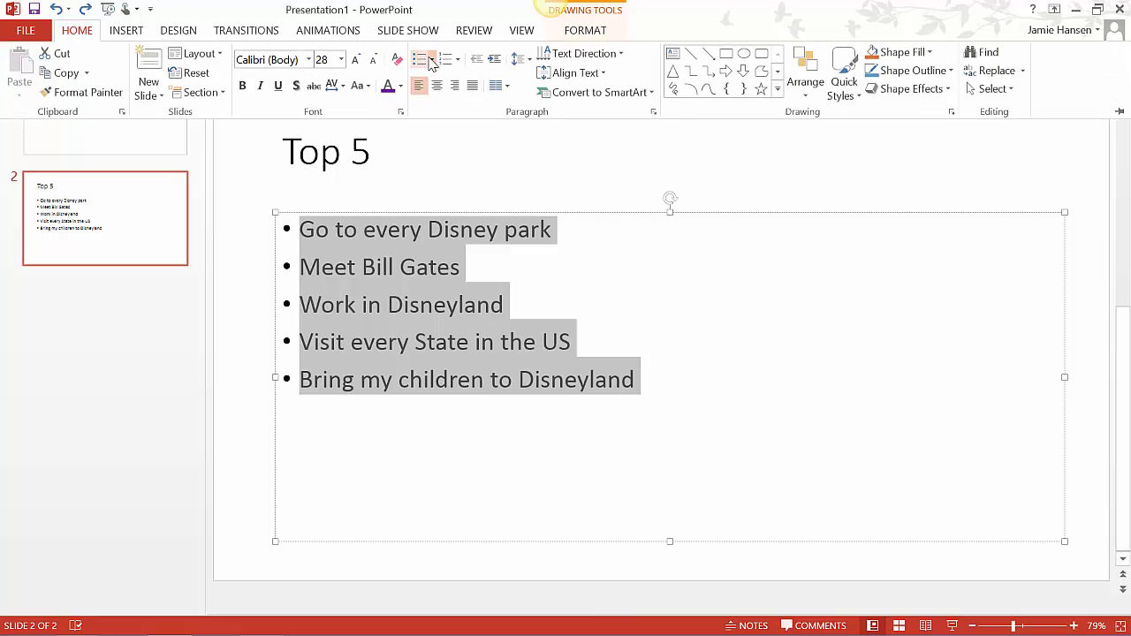
{"action": "left_click", "coordinate": [433, 59]}
{"action": "left_click", "coordinate": [445, 59]}
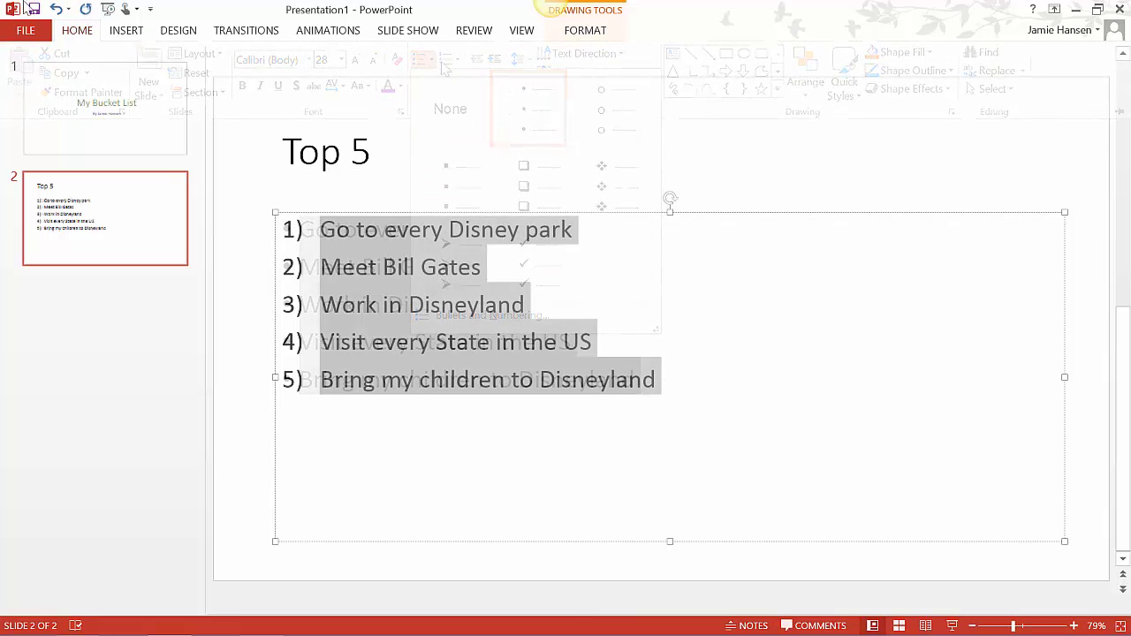
{"action": "left_click", "coordinate": [76, 32]}
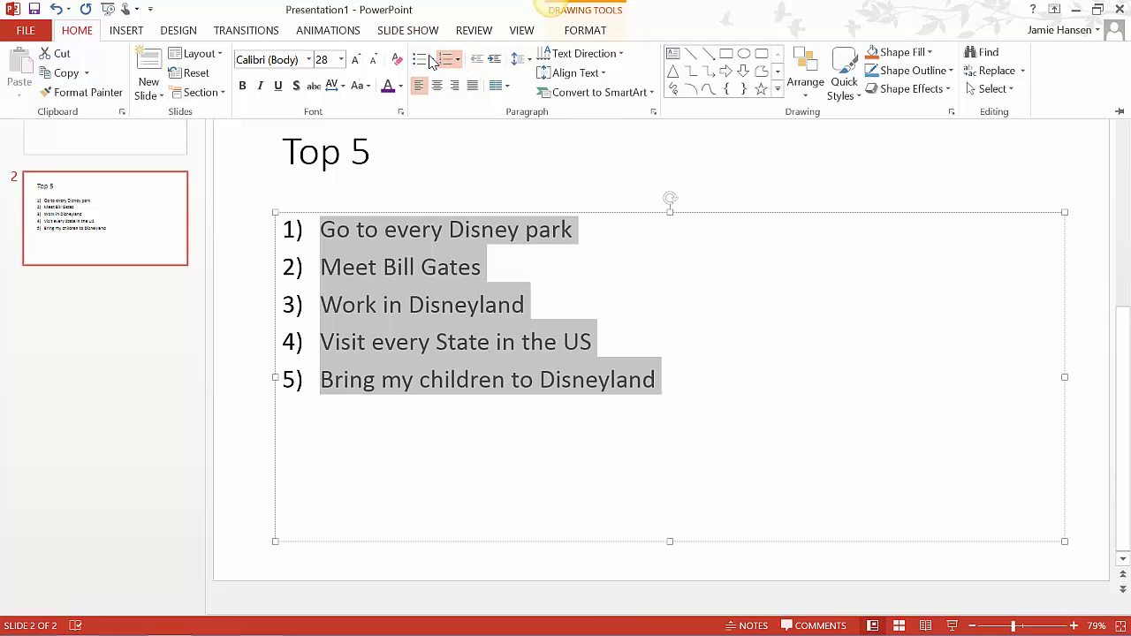
{"action": "left_click", "coordinate": [431, 58]}
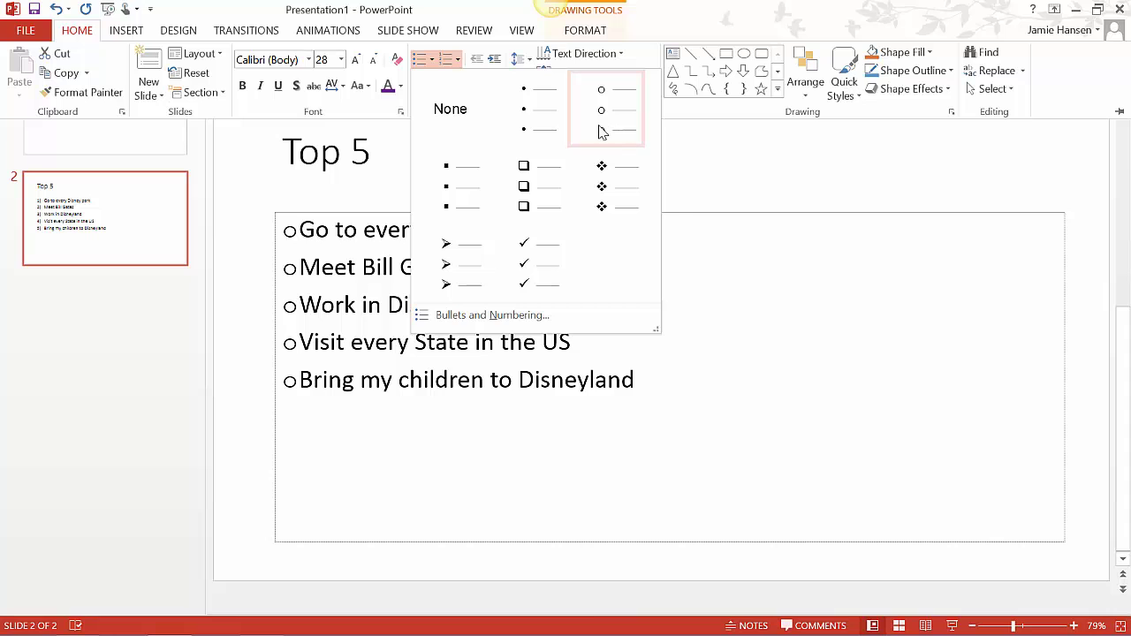
{"action": "left_click", "coordinate": [459, 62]}
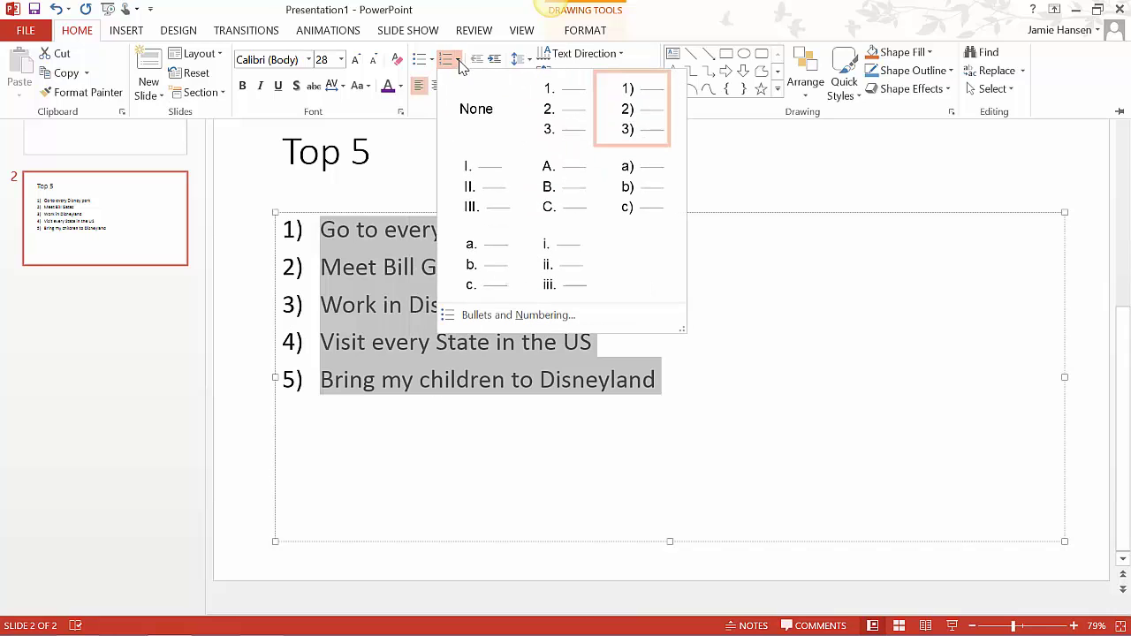
{"action": "left_click", "coordinate": [643, 89]}
{"action": "left_click", "coordinate": [721, 489]}
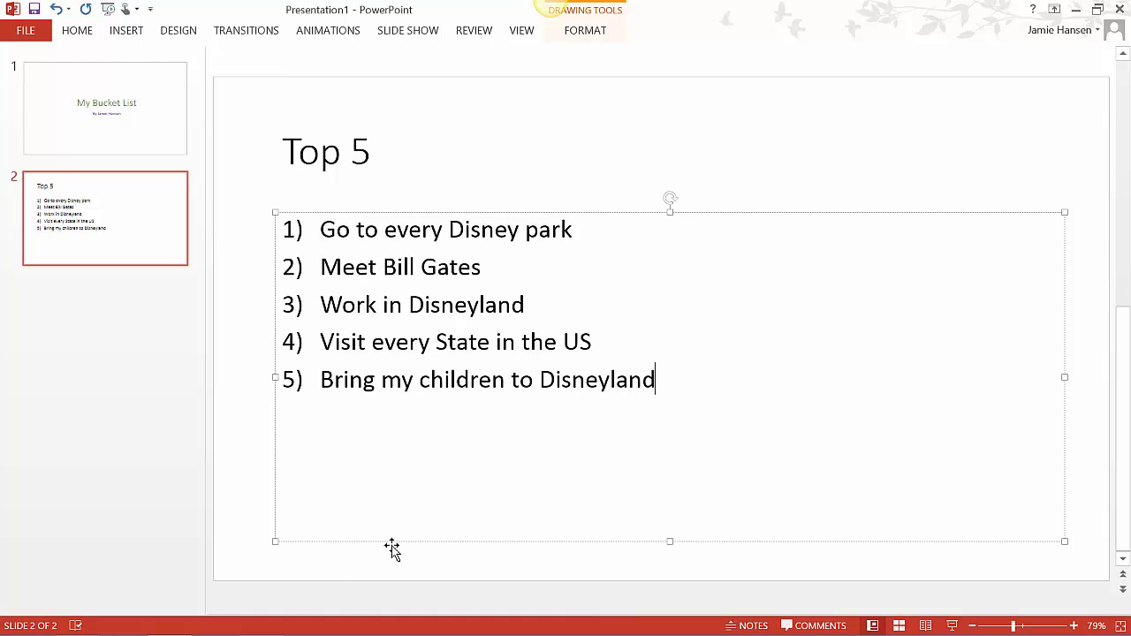
Add a new slide with title and text placeholders after the Top 5 slide
{"action": "mouse_move", "coordinate": [327, 635]}
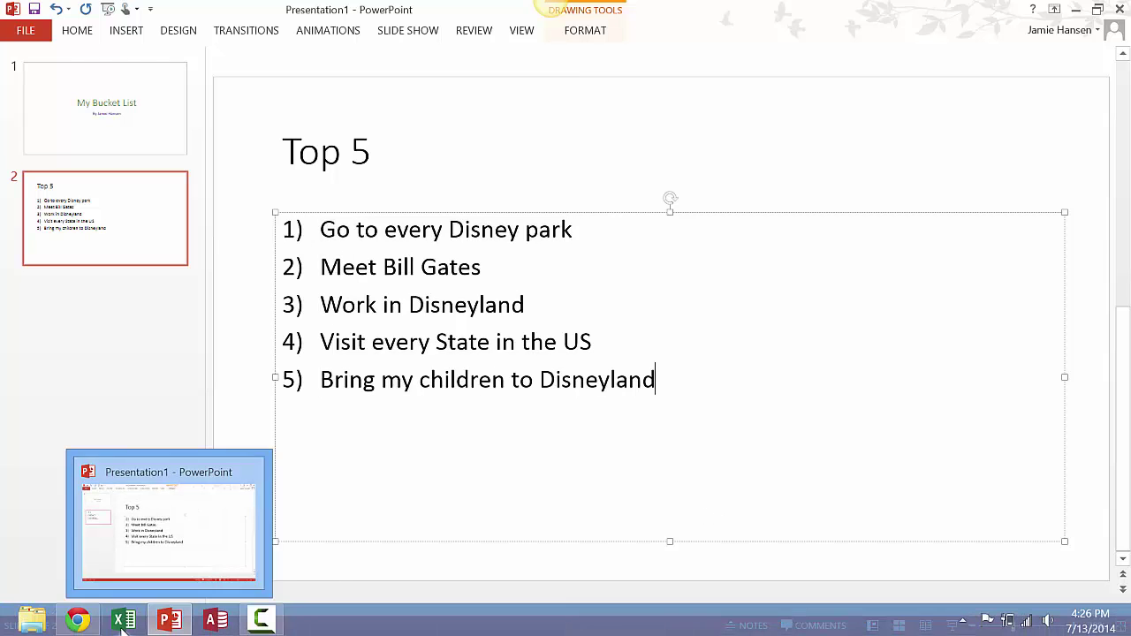
{"action": "left_click", "coordinate": [77, 32]}
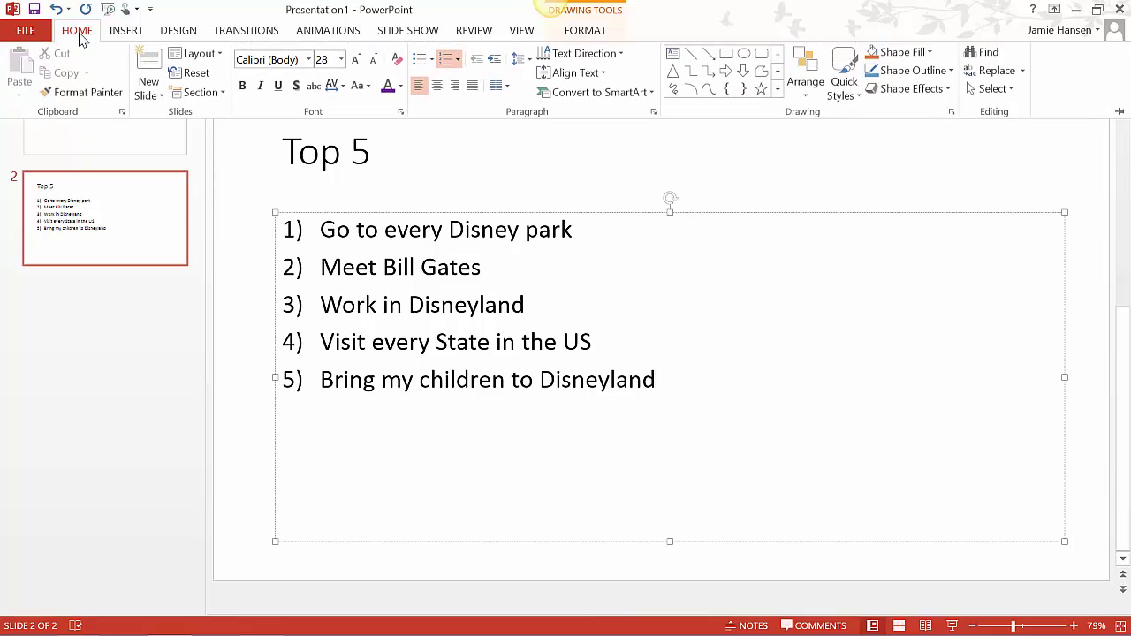
{"action": "left_click", "coordinate": [149, 78]}
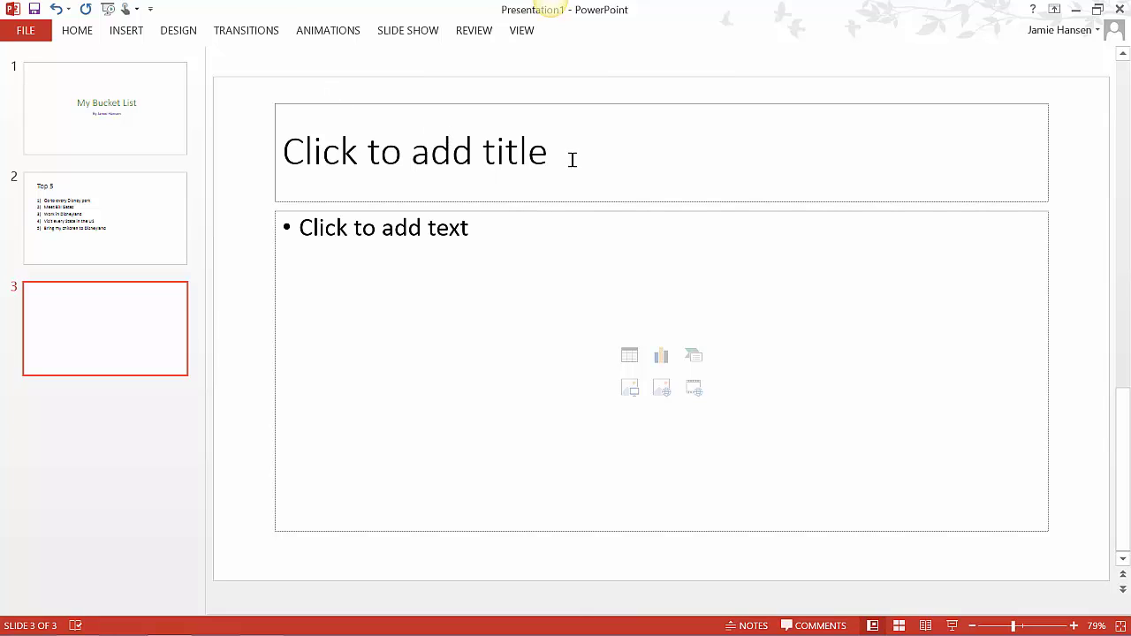
Try stacked text direction in the new slide's title placeholder with the word "Visit", and clear the word
{"action": "left_click", "coordinate": [484, 143]}
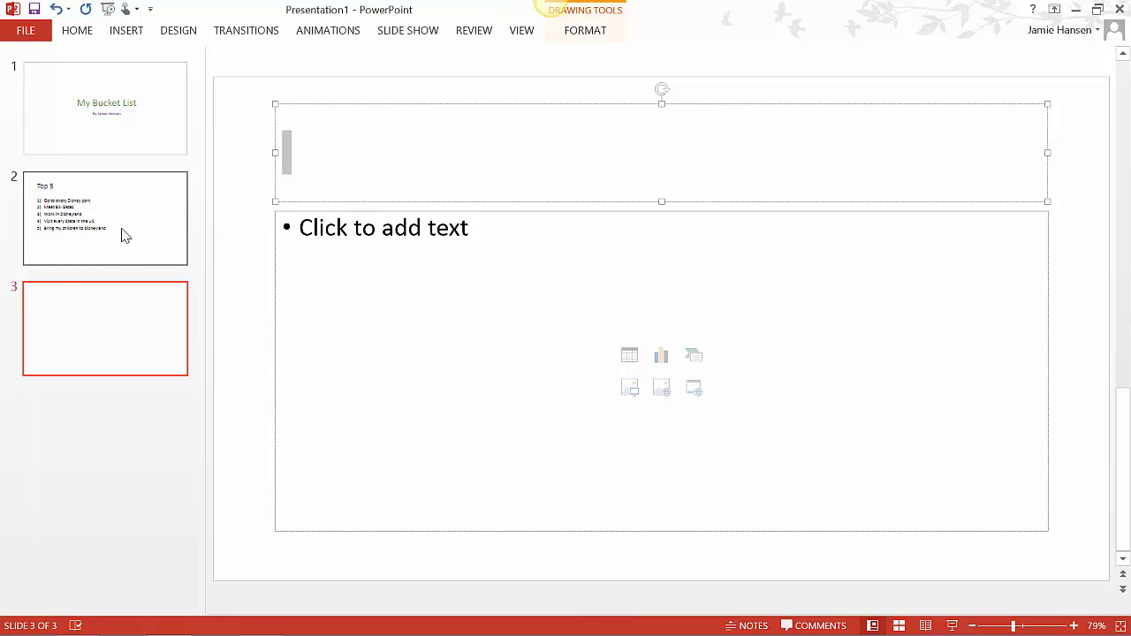
{"action": "left_click", "coordinate": [421, 32]}
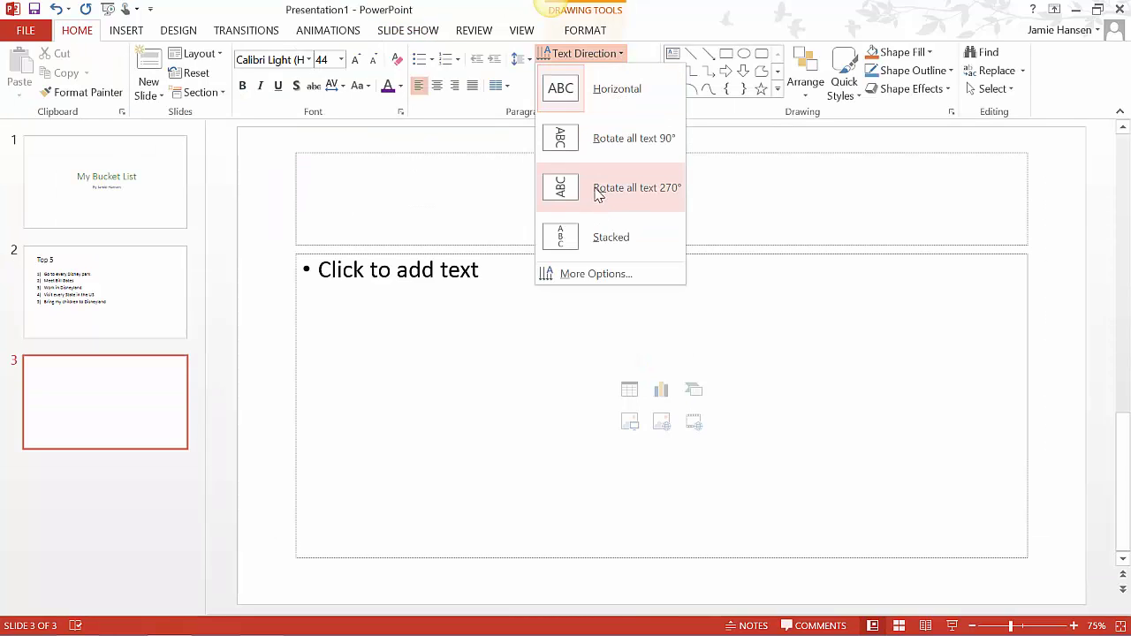
{"action": "left_click", "coordinate": [584, 237]}
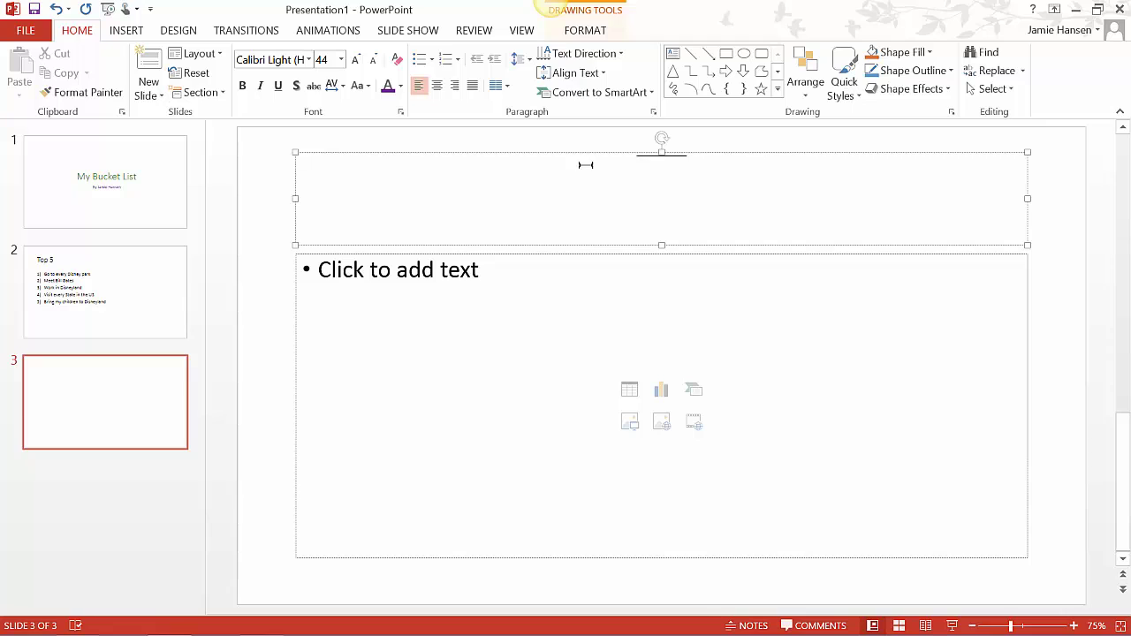
{"action": "type", "text": "Visit"}
{"action": "key", "text": "BackSpace"}
{"action": "key", "text": "BackSpace"}
{"action": "key", "text": "BackSpace"}
{"action": "key", "text": "BackSpace"}
{"action": "key", "text": "BackSpace"}
Delete the title placeholder and the content placeholder from slide 3
{"action": "left_click", "coordinate": [1025, 152]}
{"action": "left_click_drag", "start_coordinate": [1026, 152], "coordinate": [1026, 150]}
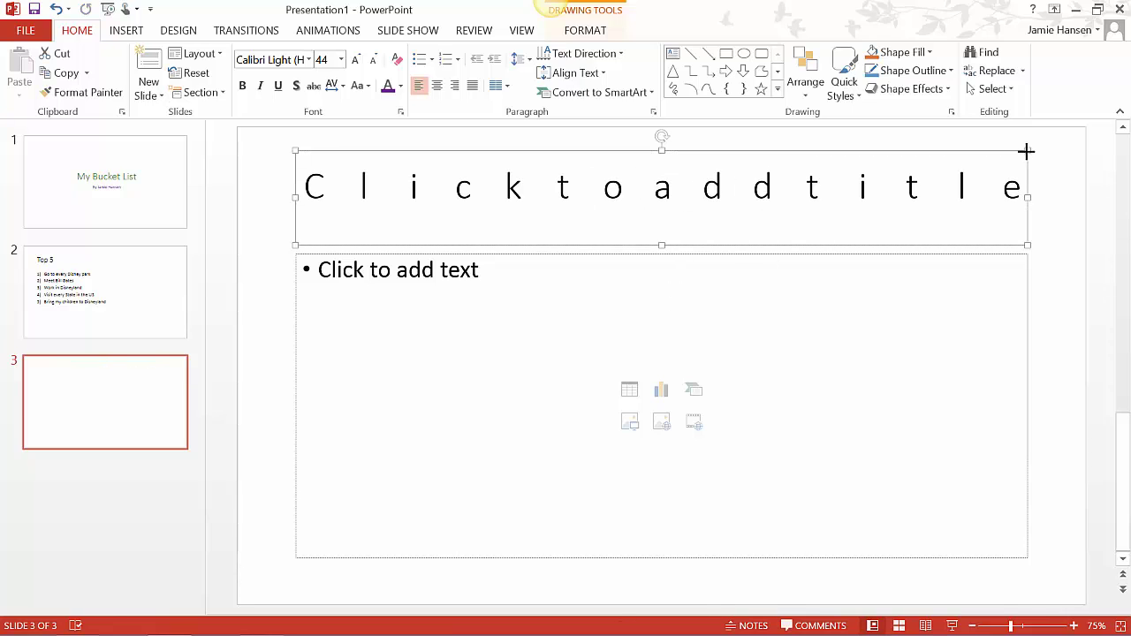
{"action": "key", "text": "Delete"}
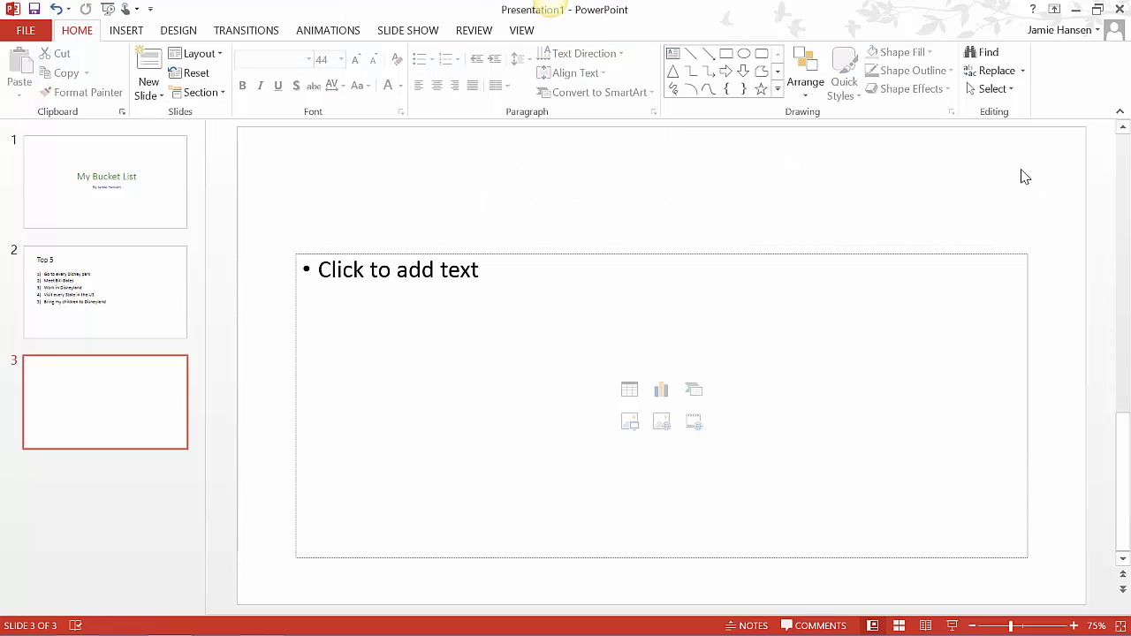
{"action": "left_click", "coordinate": [969, 254]}
{"action": "key", "text": "Delete"}
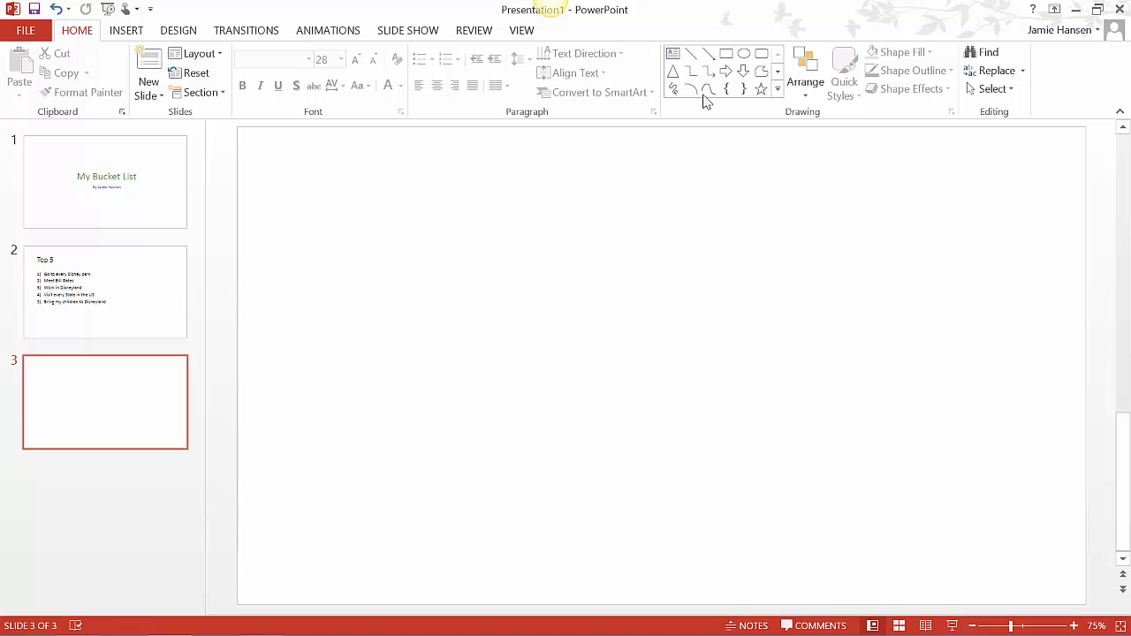
Insert a text box about 6.5 inches tall across most of the blank slide 3 and set its text direction to Stacked
{"action": "left_click", "coordinate": [132, 33]}
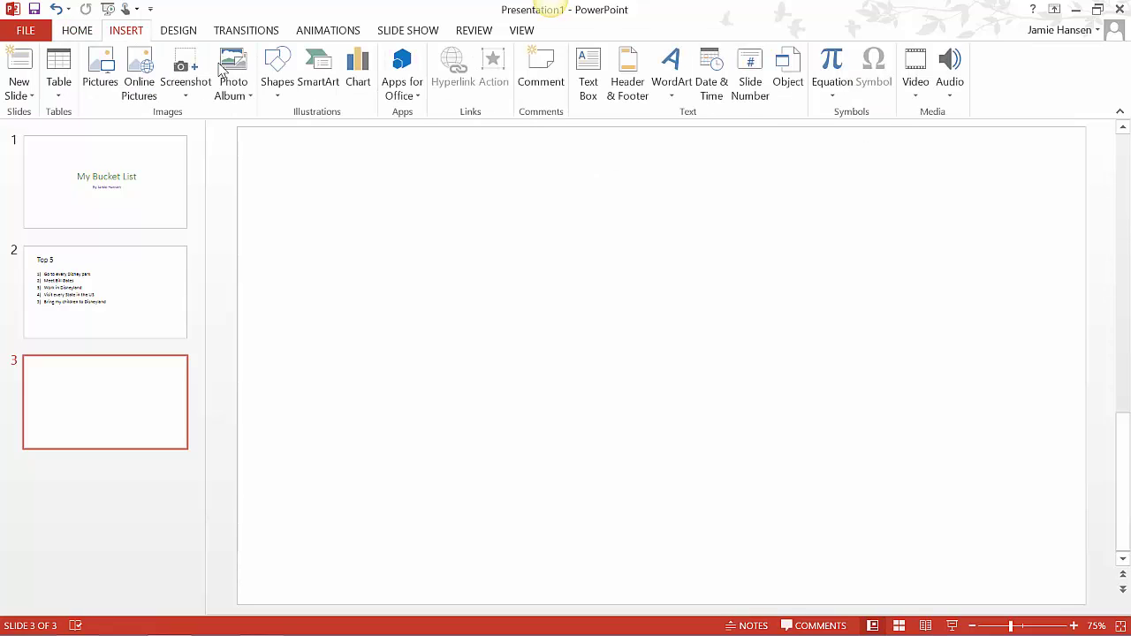
{"action": "left_click", "coordinate": [593, 74]}
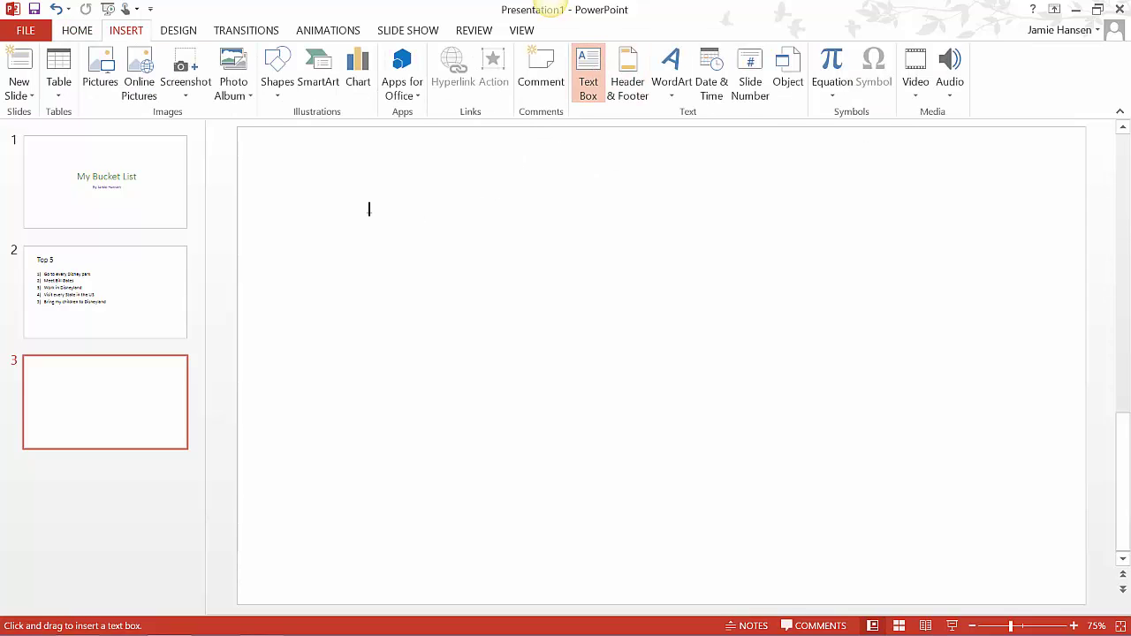
{"action": "left_click_drag", "start_coordinate": [271, 164], "coordinate": [1071, 579]}
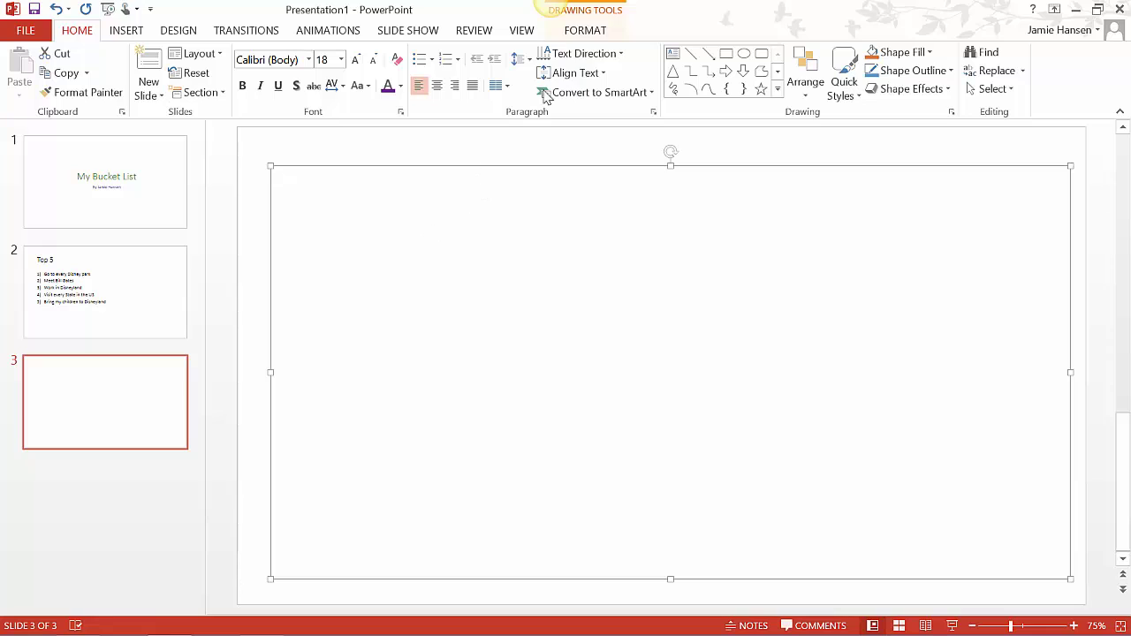
{"action": "left_click", "coordinate": [585, 53]}
{"action": "left_click", "coordinate": [600, 235]}
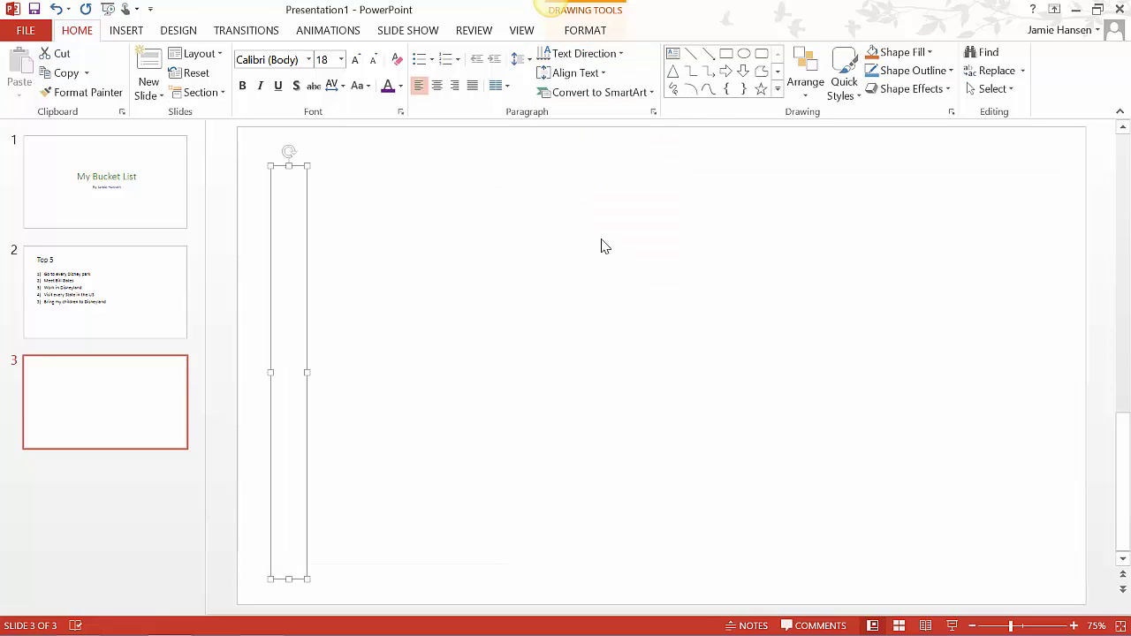
Enter "Visit Every Disney Park" in the stacked text box
{"action": "type", "text": "Vi"}
{"action": "right_click", "coordinate": [601, 246]}
{"action": "key", "text": "i"}
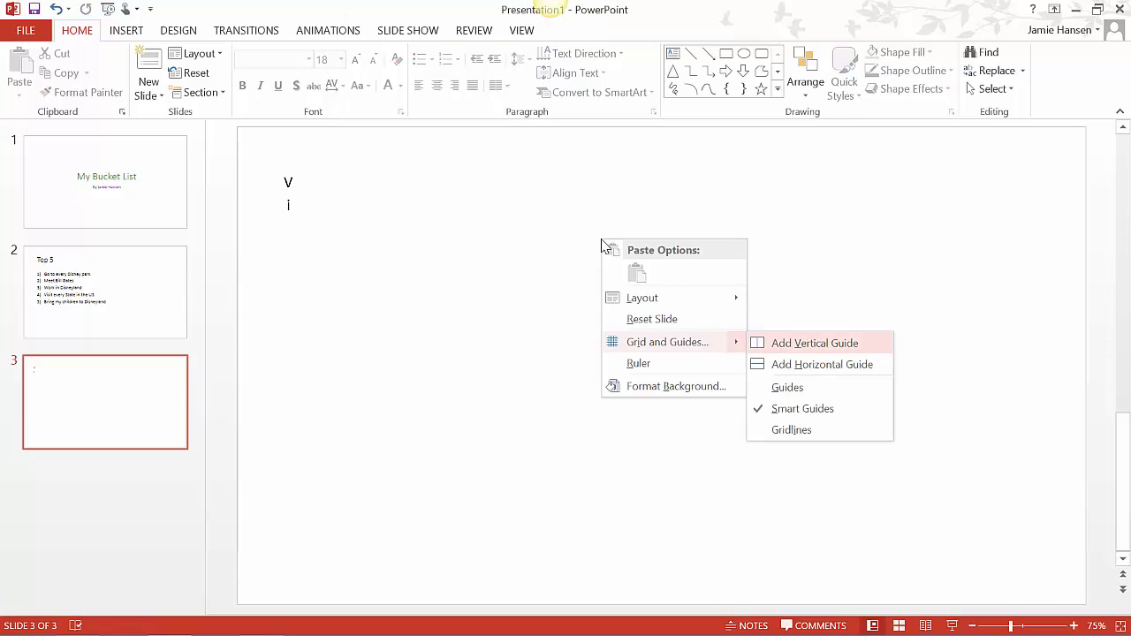
{"action": "left_click", "coordinate": [304, 212]}
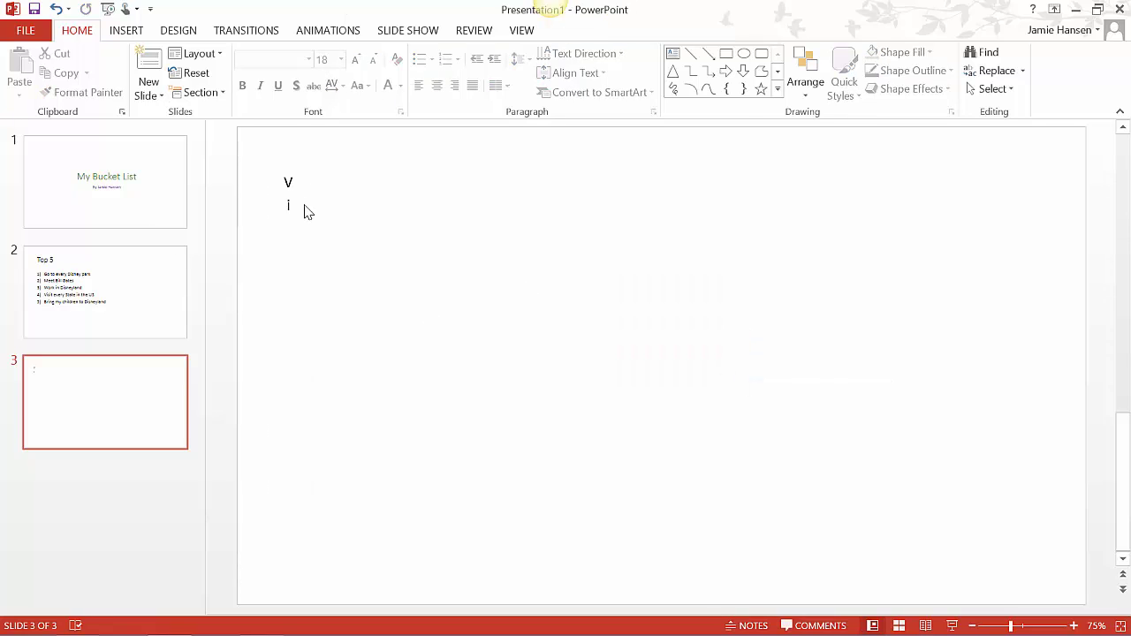
{"action": "left_click", "coordinate": [283, 231]}
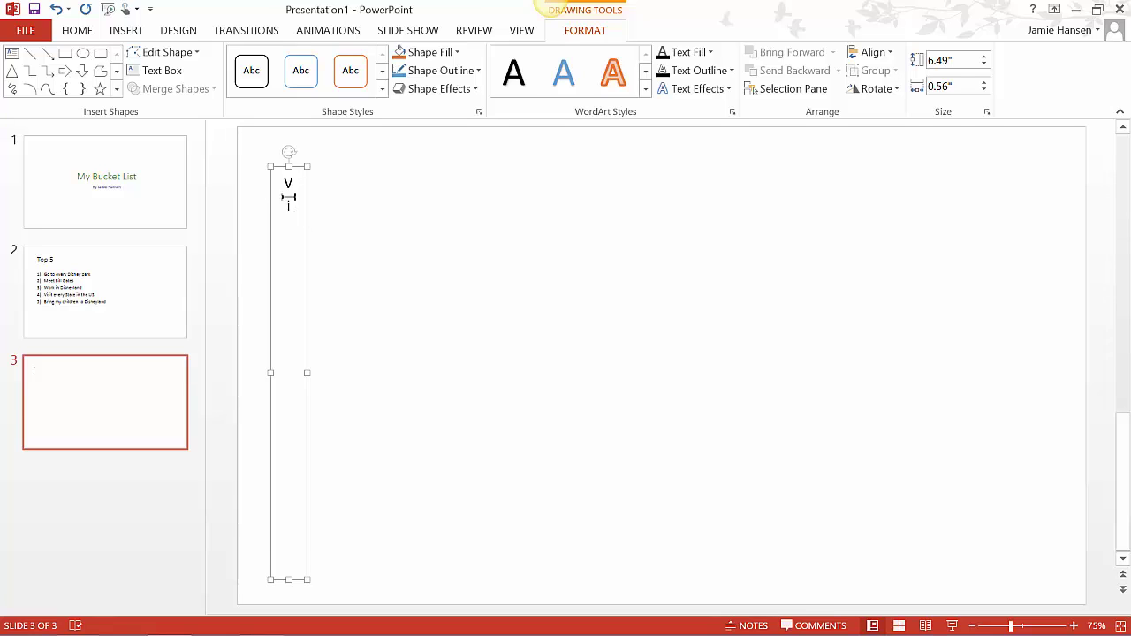
{"action": "left_click", "coordinate": [290, 208]}
{"action": "double_click", "coordinate": [290, 208]}
{"action": "type", "text": "sit"}
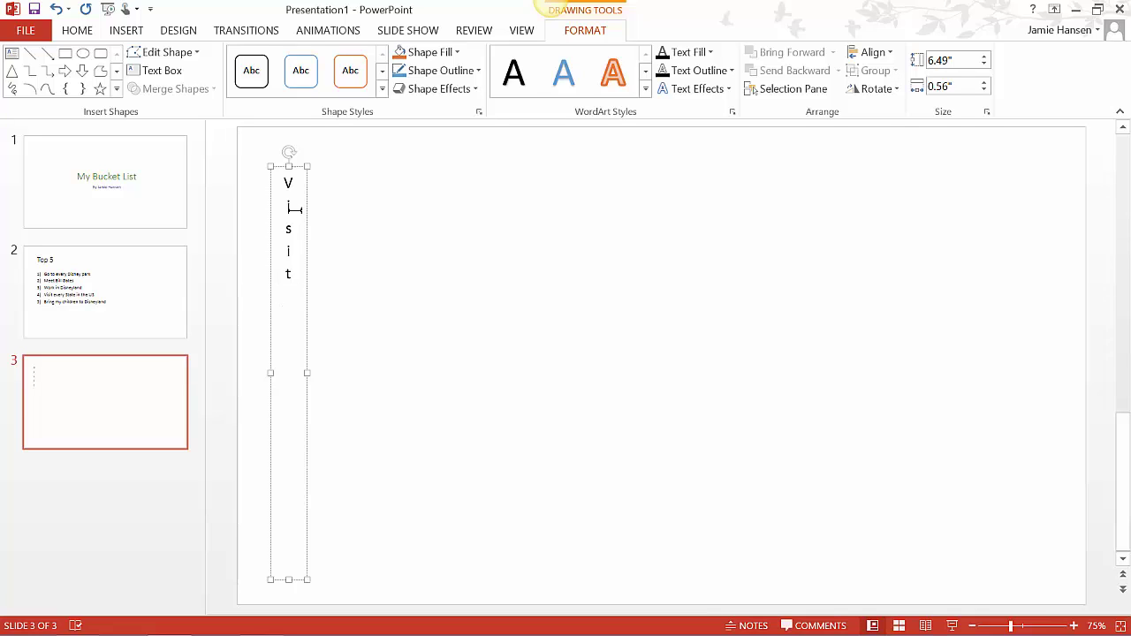
{"action": "type", "text": " Every DDisne"}
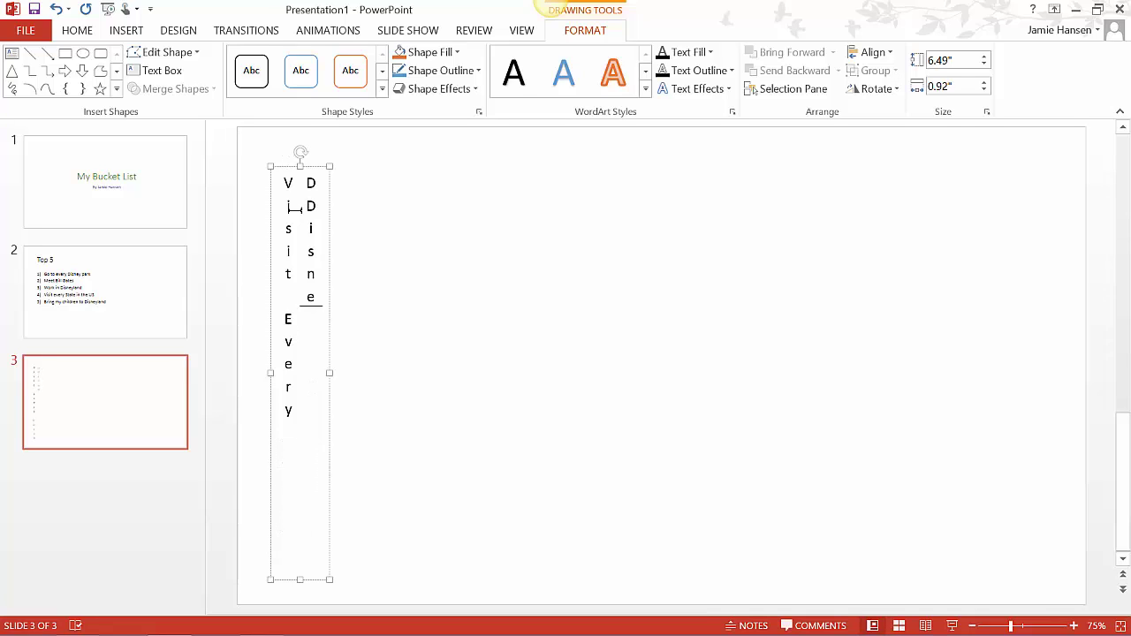
{"action": "key", "text": "BackSpace"}
{"action": "key", "text": "BackSpace"}
{"action": "key", "text": "BackSpace"}
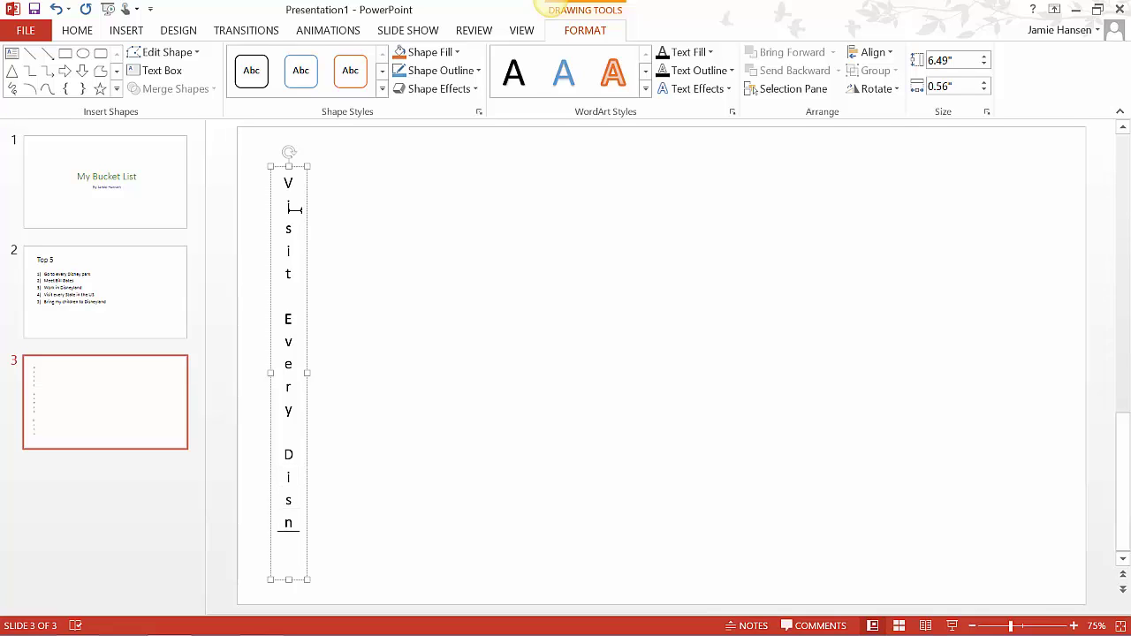
{"action": "type", "text": "ey Park"}
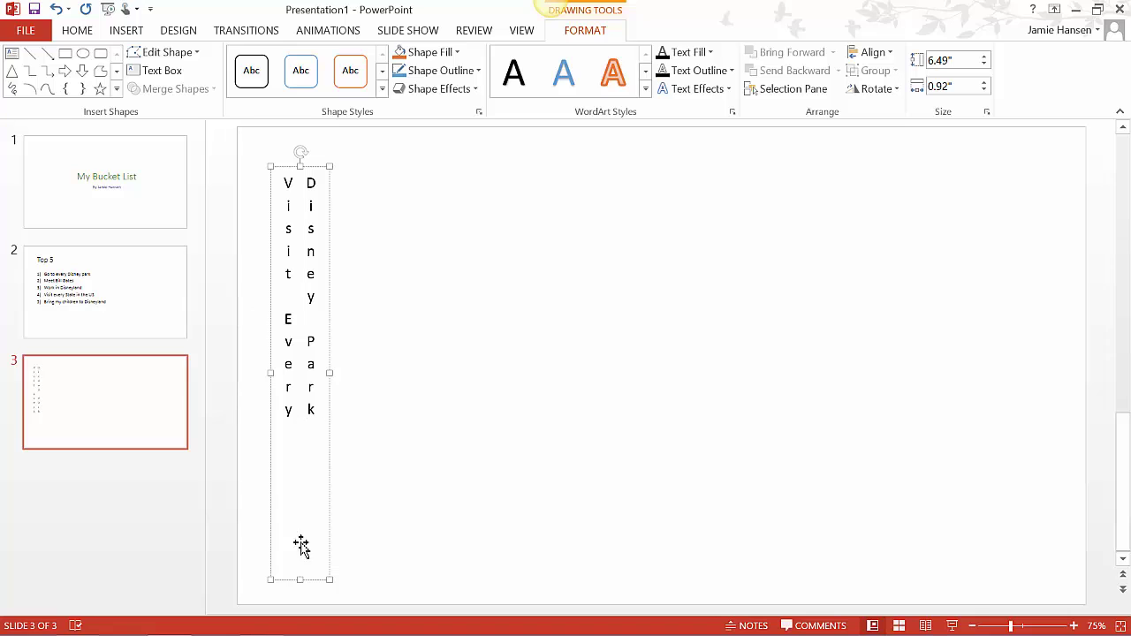
Shorten the stacked text box to about 4.08 inches high and move it to the upper middle of the slide
{"action": "left_click_drag", "start_coordinate": [301, 579], "coordinate": [306, 426]}
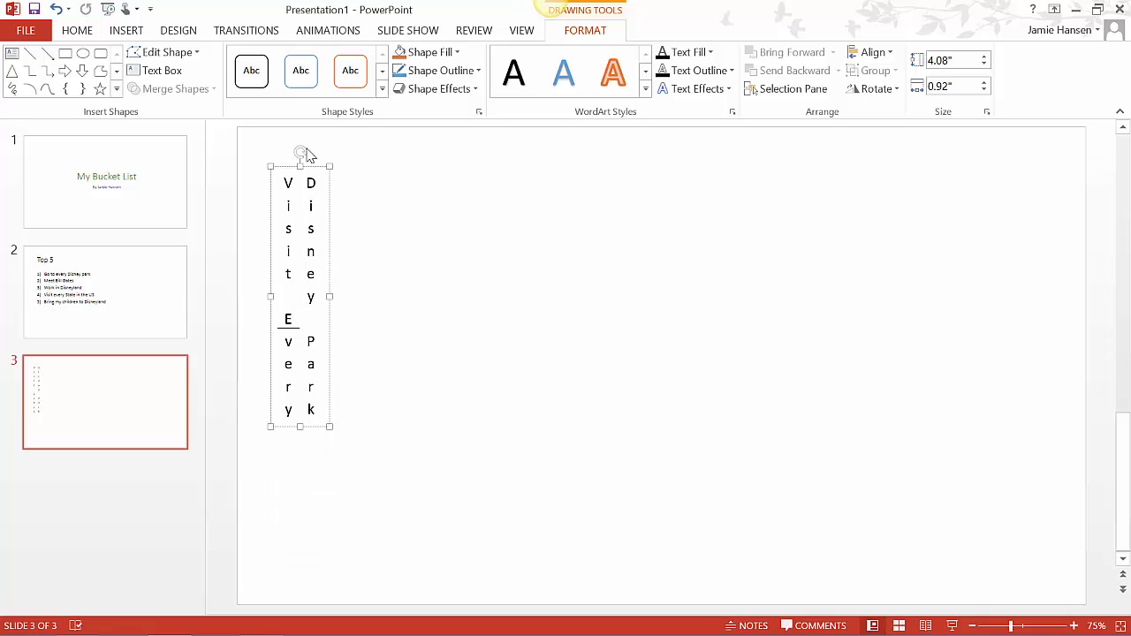
{"action": "left_click_drag", "start_coordinate": [308, 159], "coordinate": [460, 182]}
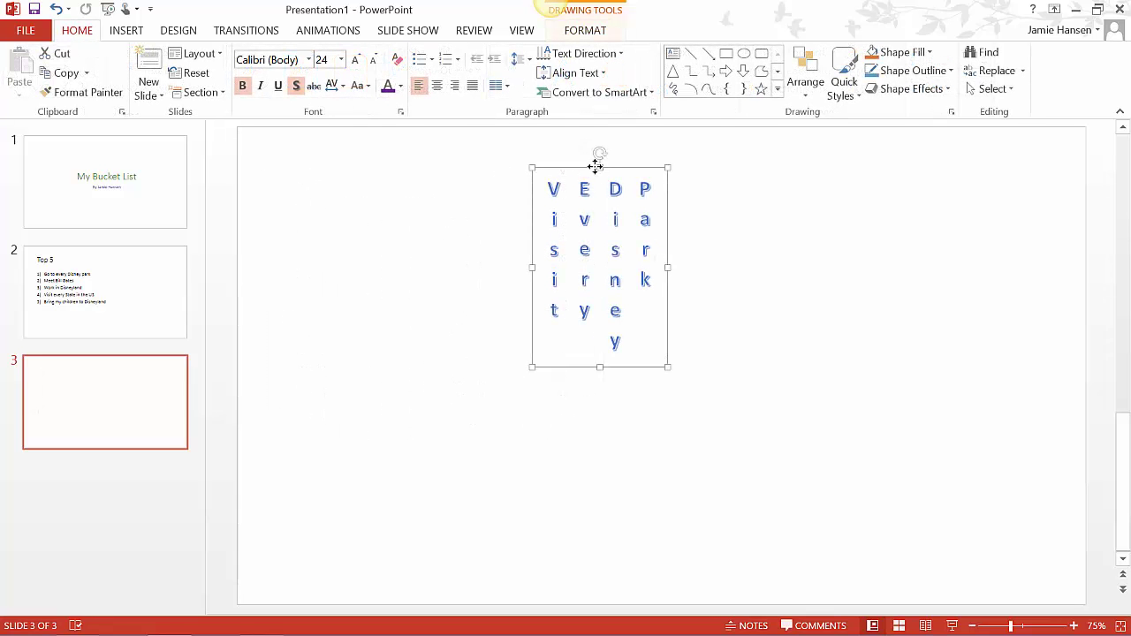
{"action": "left_click_drag", "start_coordinate": [597, 164], "coordinate": [573, 173]}
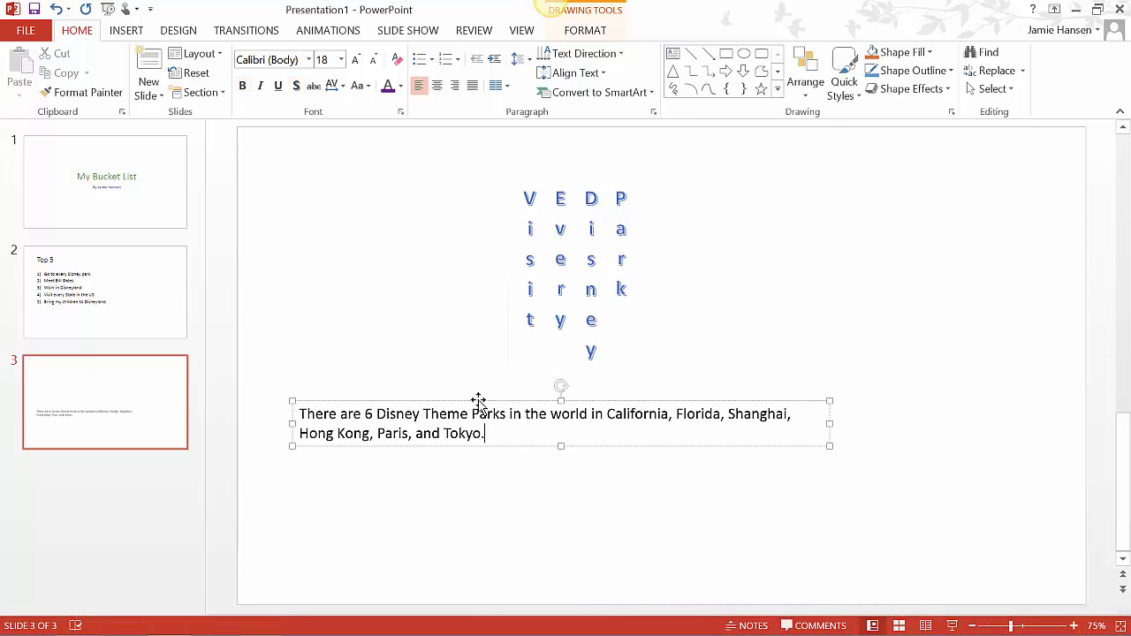
Move the text box with the Disney Theme Parks sentence to just below the stacked text, roughly centred on the slide
{"action": "left_click_drag", "start_coordinate": [492, 439], "coordinate": [434, 432]}
{"action": "triple_click", "coordinate": [359, 412]}
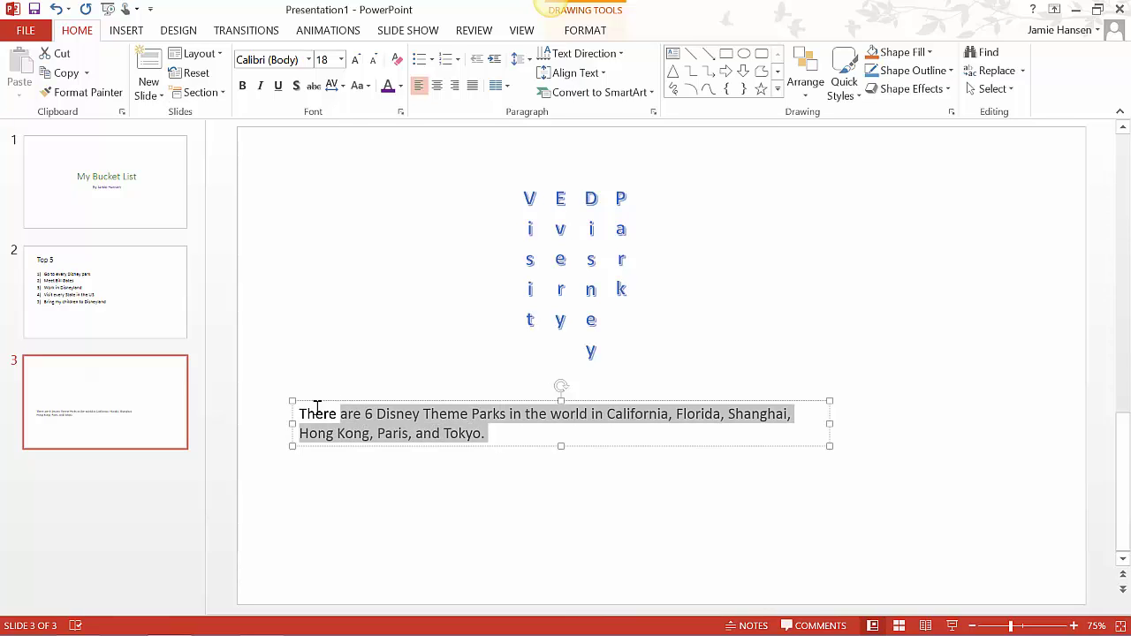
{"action": "left_click_drag", "start_coordinate": [320, 400], "coordinate": [406, 381]}
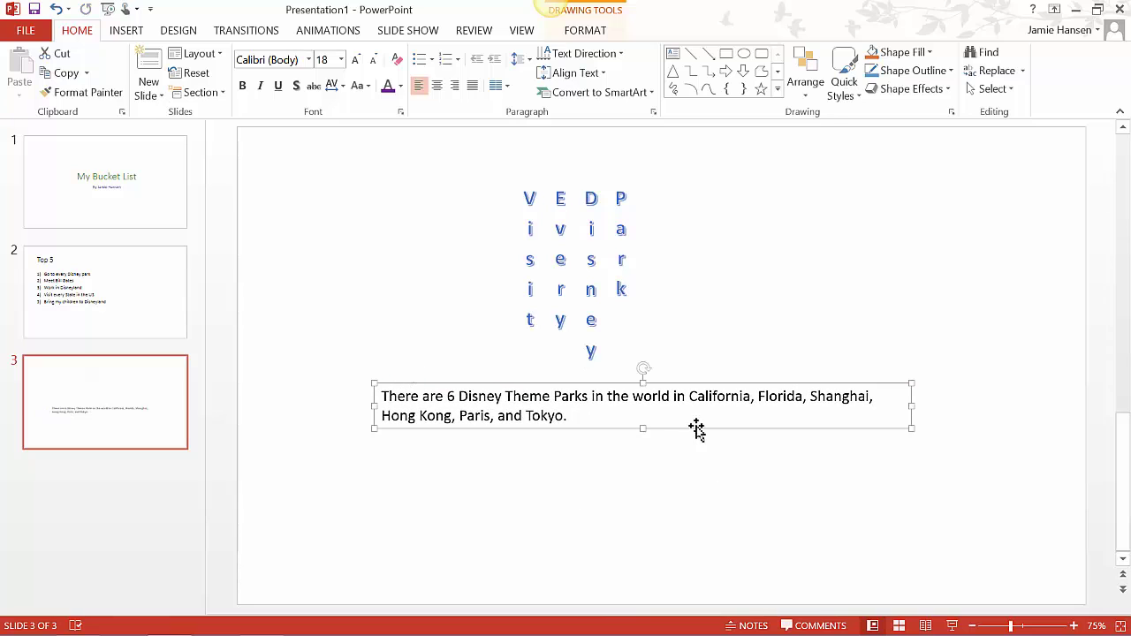
{"action": "left_click_drag", "start_coordinate": [700, 384], "coordinate": [678, 386]}
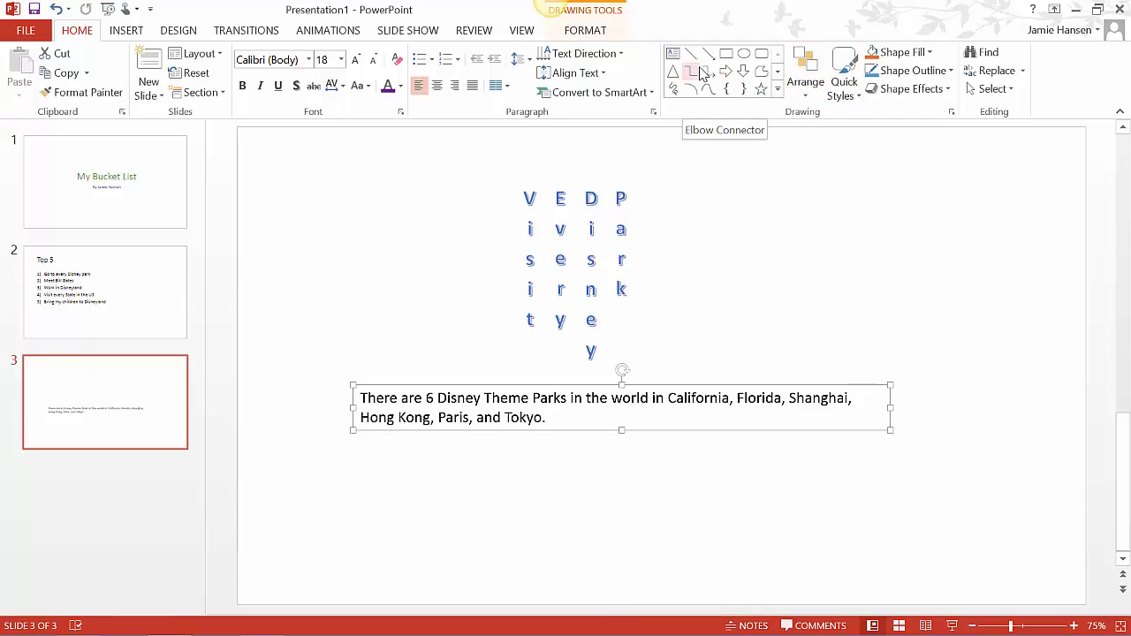
Draw a heart shape on slide 3 just below the Disney Theme Parks sentence, roughly centred under the text
{"action": "left_click", "coordinate": [778, 73]}
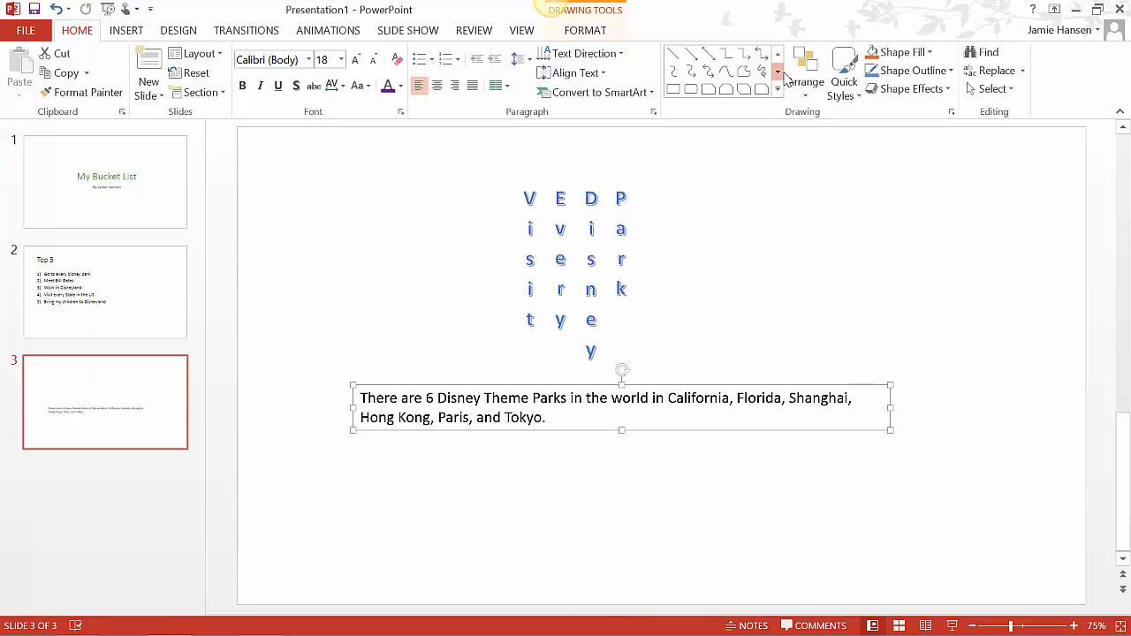
{"action": "left_click", "coordinate": [783, 75]}
{"action": "left_click", "coordinate": [783, 74]}
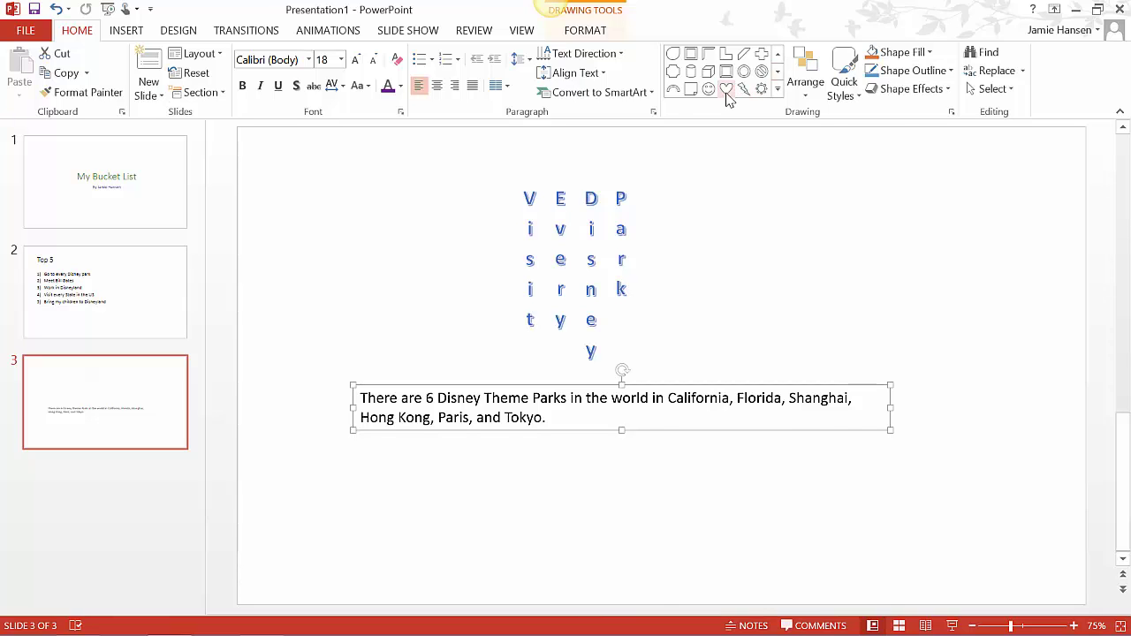
{"action": "left_click", "coordinate": [778, 89]}
{"action": "left_click", "coordinate": [778, 243]}
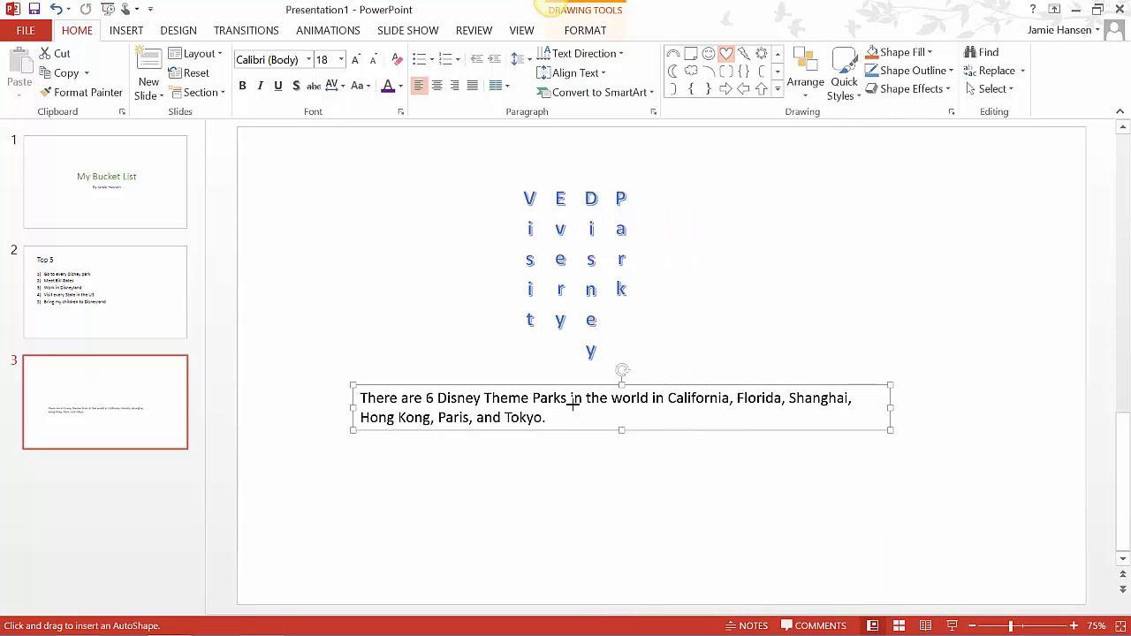
{"action": "left_click_drag", "start_coordinate": [522, 437], "coordinate": [693, 582]}
{"action": "left_click_drag", "start_coordinate": [588, 532], "coordinate": [580, 538]}
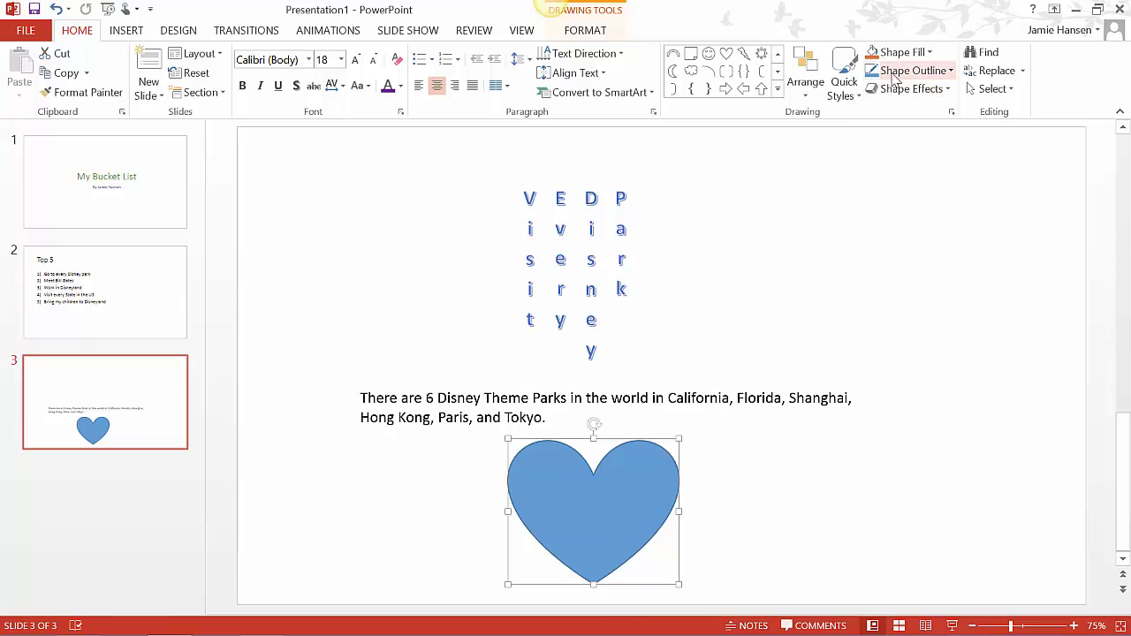
Fill the heart with the standard dark red and give it a black outline
{"action": "left_click", "coordinate": [924, 59]}
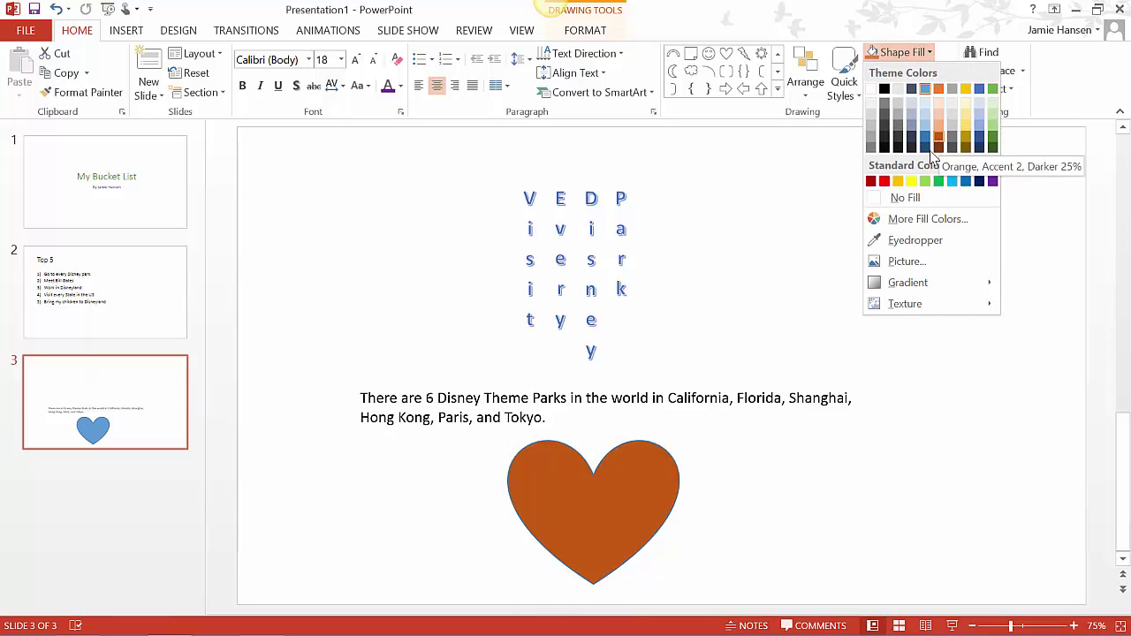
{"action": "left_click", "coordinate": [871, 181]}
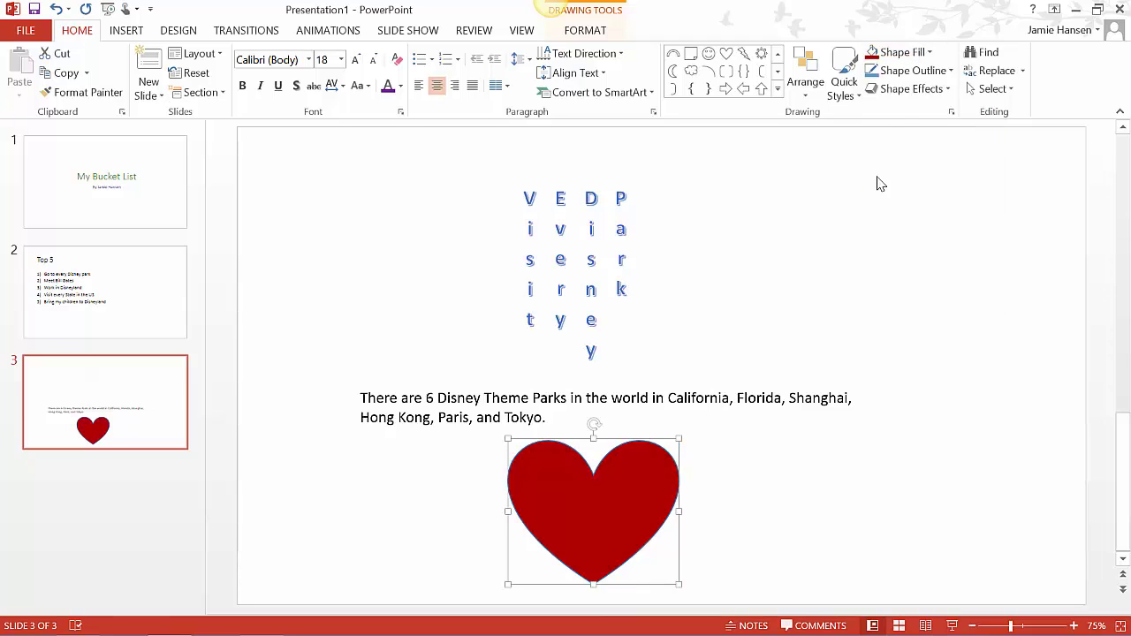
{"action": "left_click", "coordinate": [919, 73]}
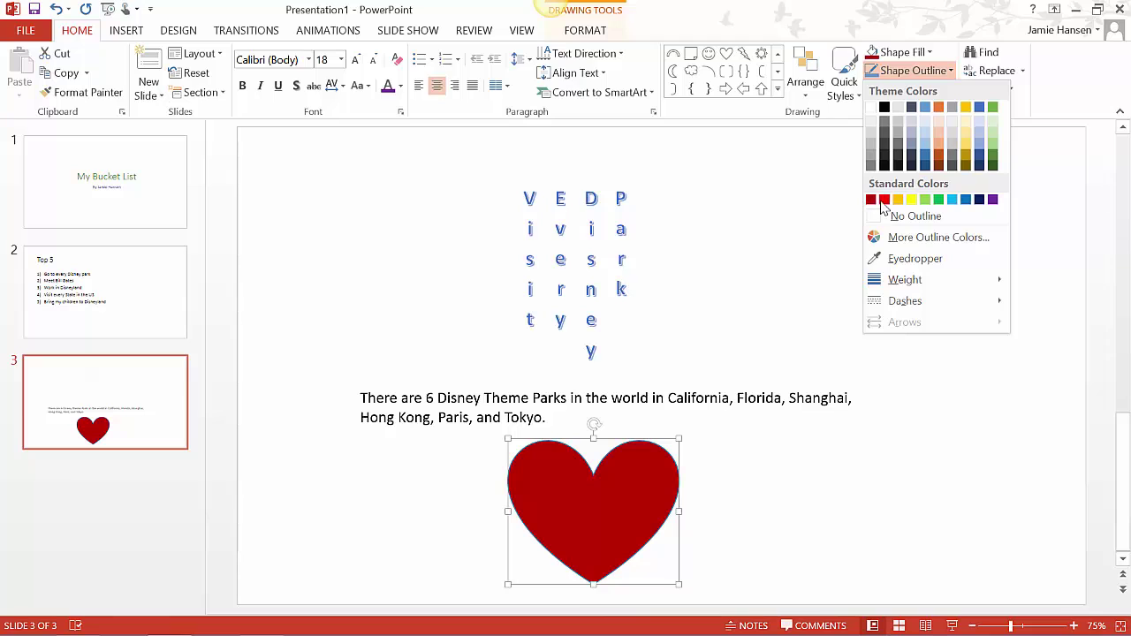
{"action": "left_click", "coordinate": [889, 114]}
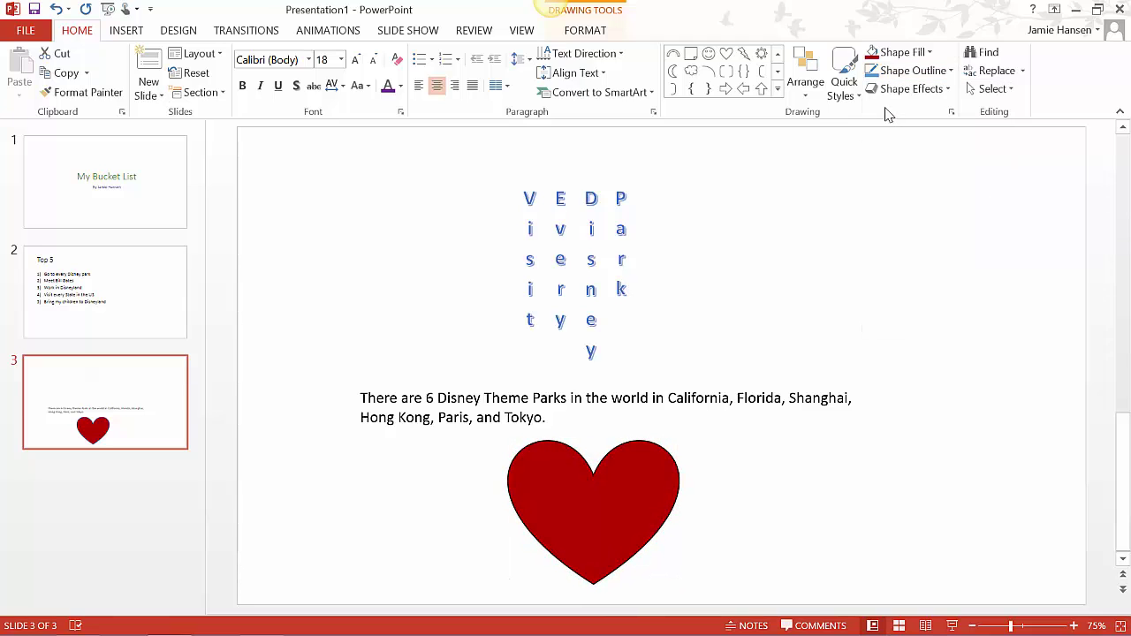
{"action": "left_click", "coordinate": [713, 497]}
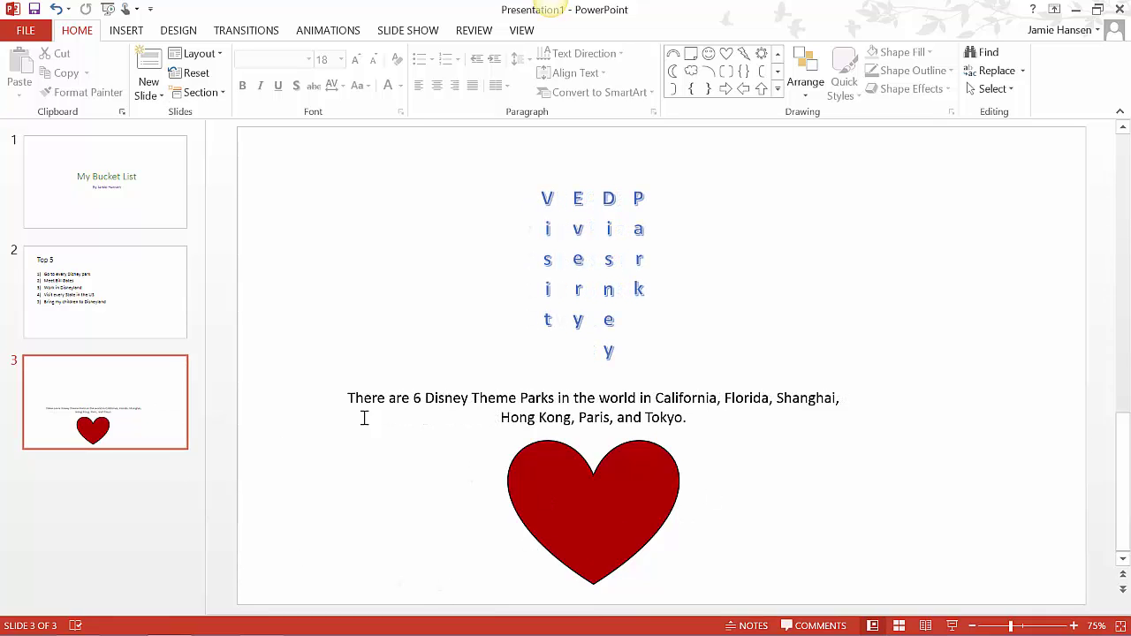
Add a Two Content slide after slide 3 and title it "Meet Bill Gates"
{"action": "left_click", "coordinate": [128, 30]}
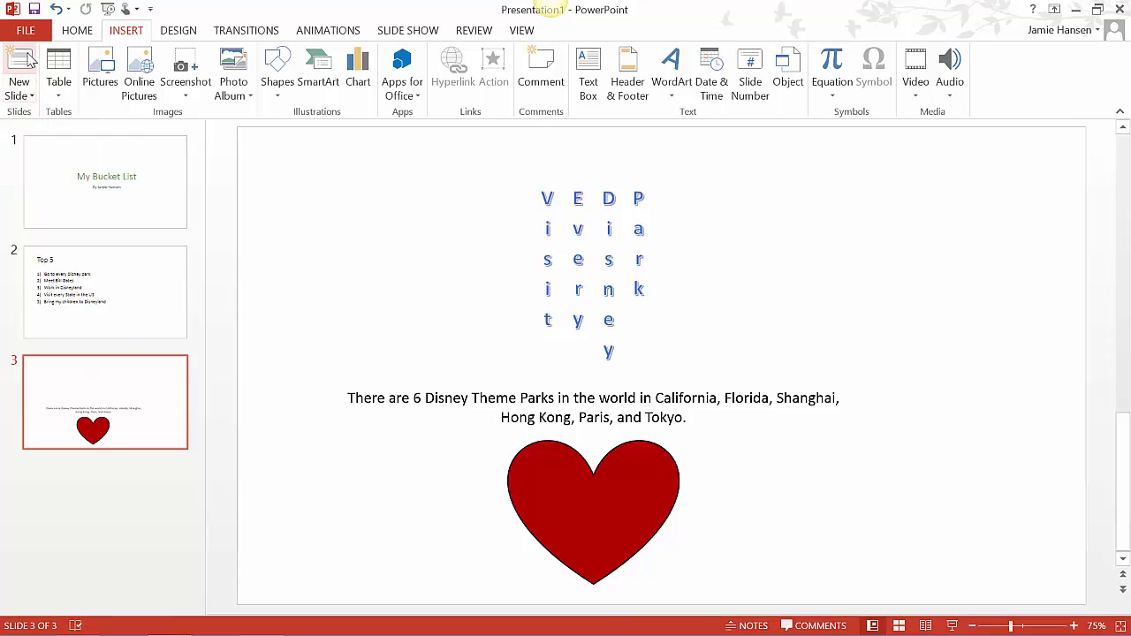
{"action": "left_click", "coordinate": [32, 95]}
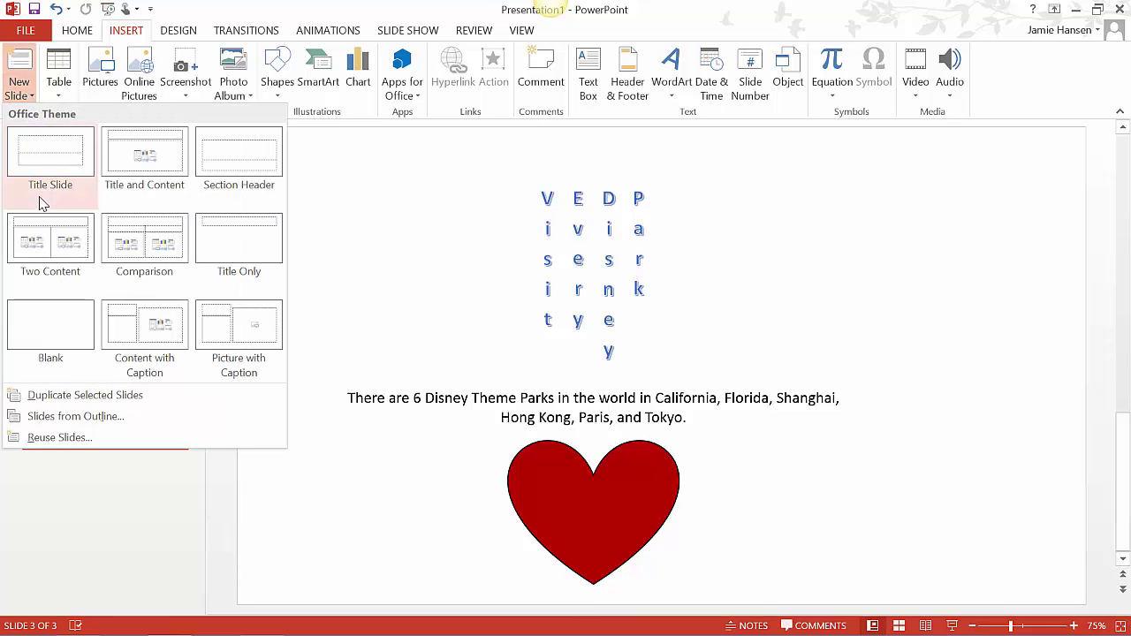
{"action": "left_click", "coordinate": [43, 240]}
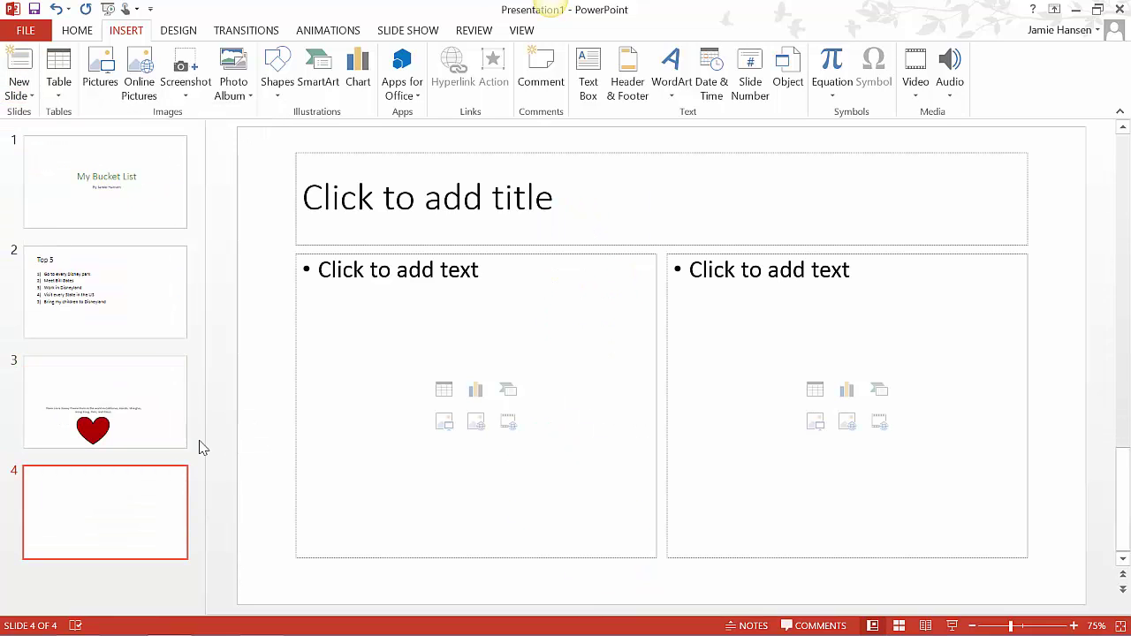
{"action": "left_click", "coordinate": [417, 201]}
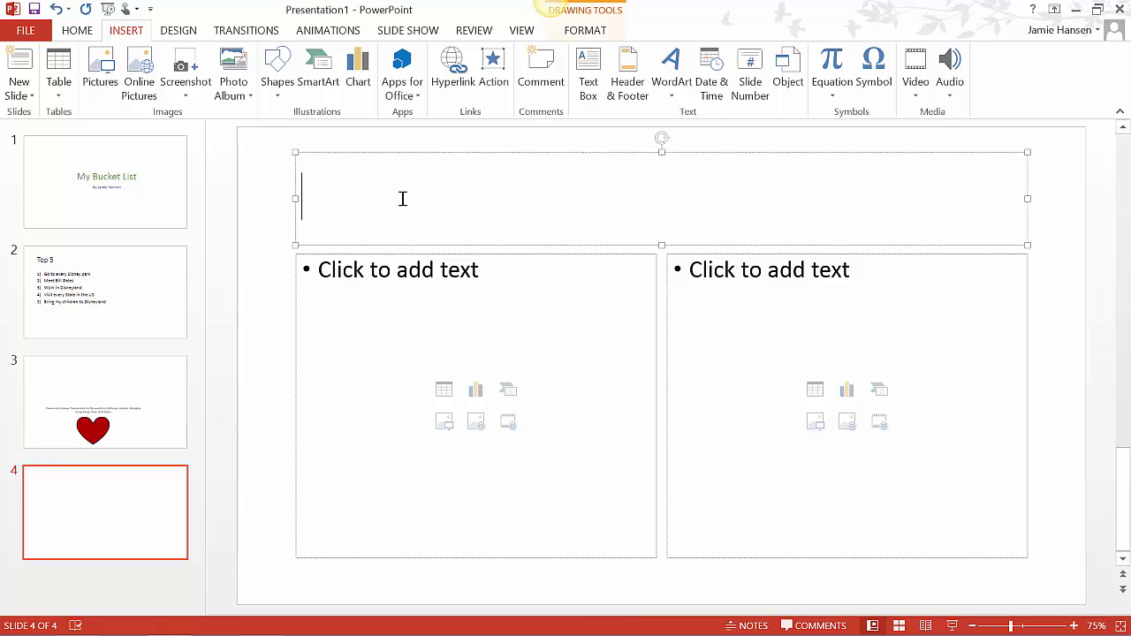
{"action": "type", "text": "Meet "}
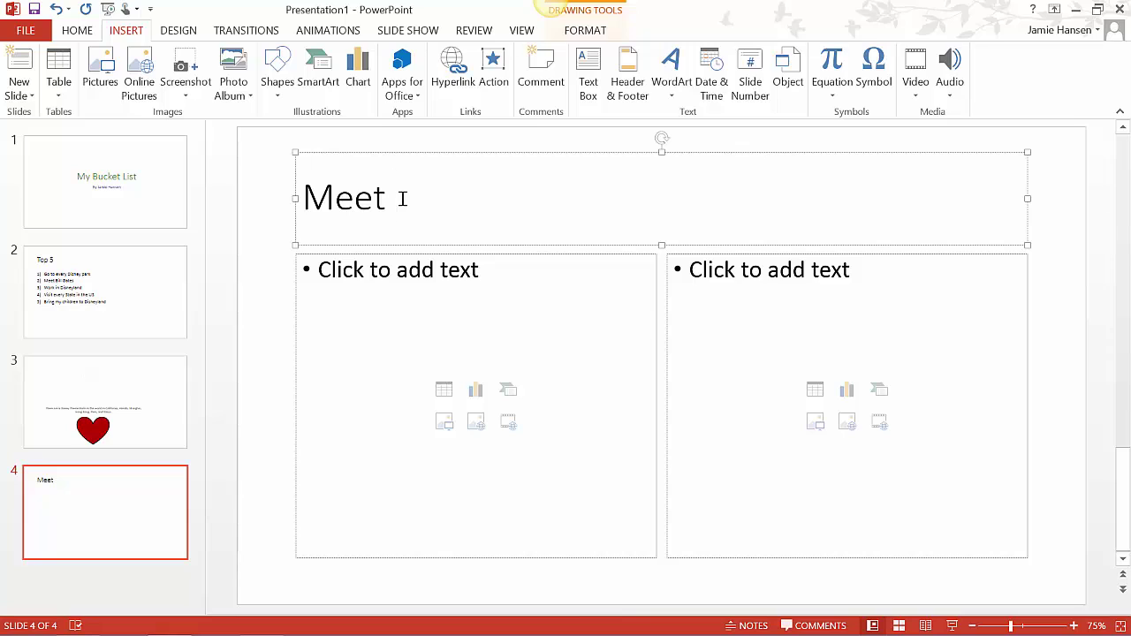
{"action": "type", "text": "Bill Gates"}
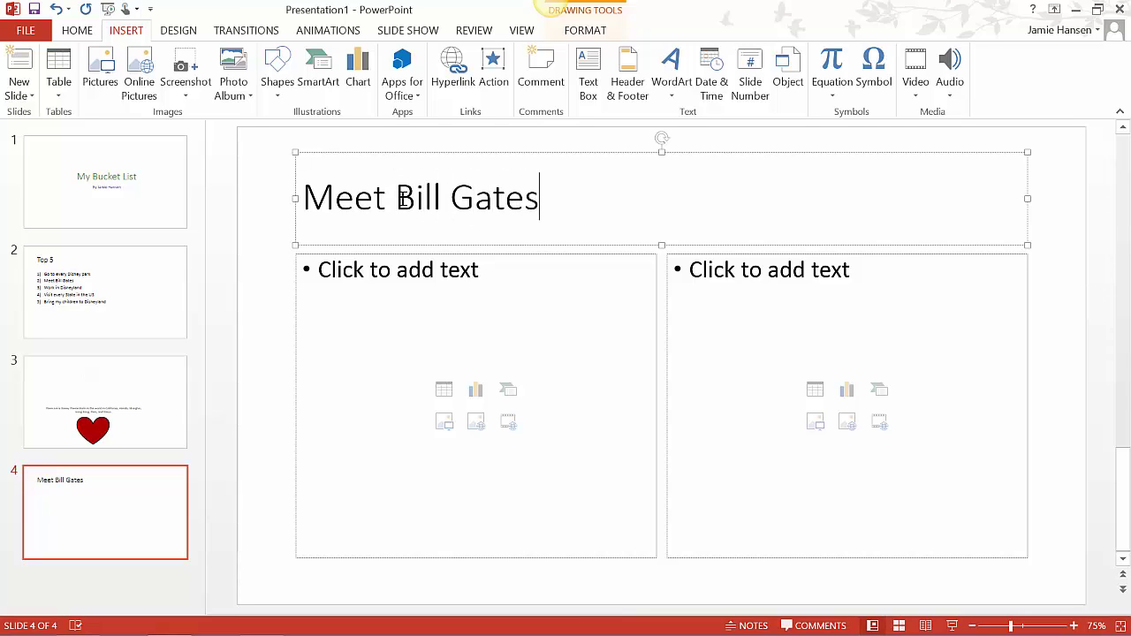
Insert the picture Bill-Gates_2012907b from the PictureForCS121 folder into the left content placeholder of slide 4
{"action": "left_click", "coordinate": [454, 255]}
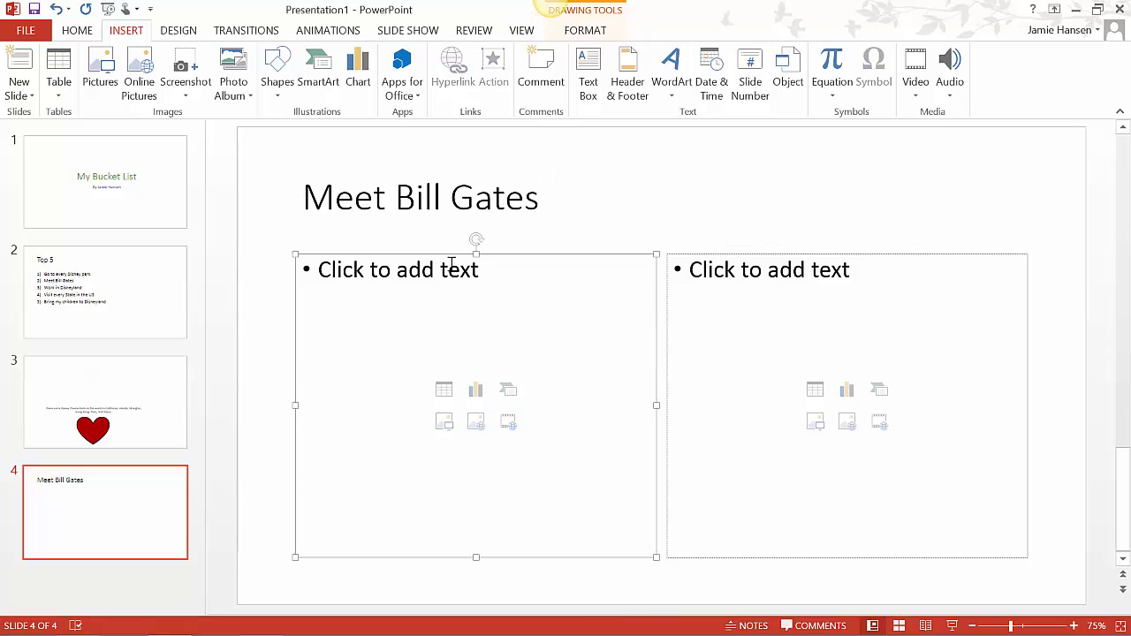
{"action": "left_click", "coordinate": [443, 424]}
{"action": "left_click", "coordinate": [188, 170]}
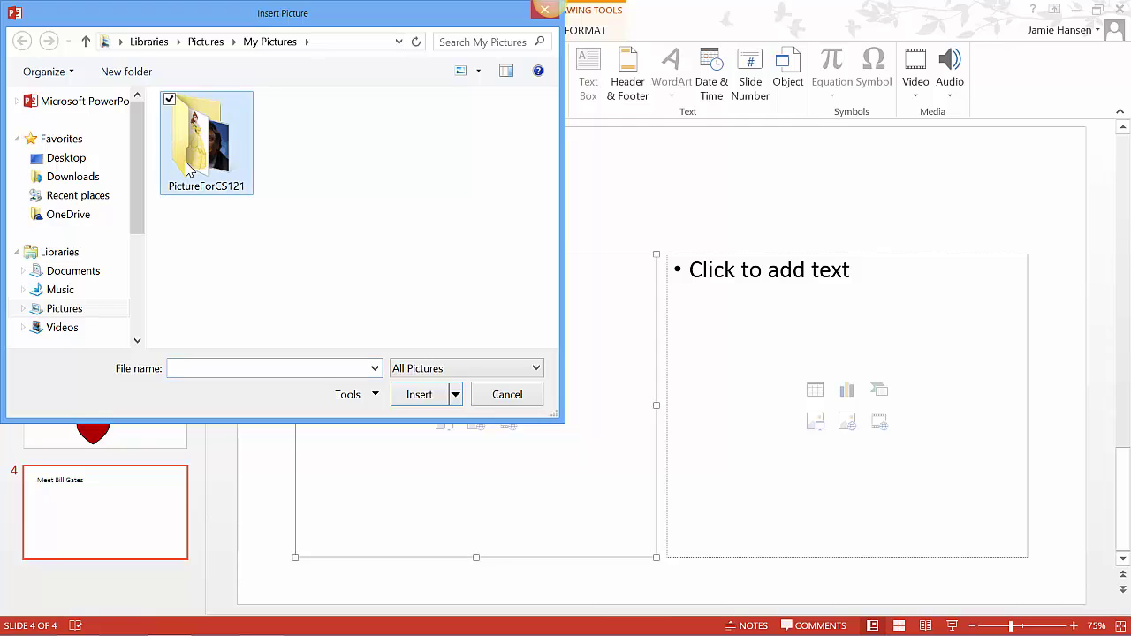
{"action": "double_click", "coordinate": [187, 170]}
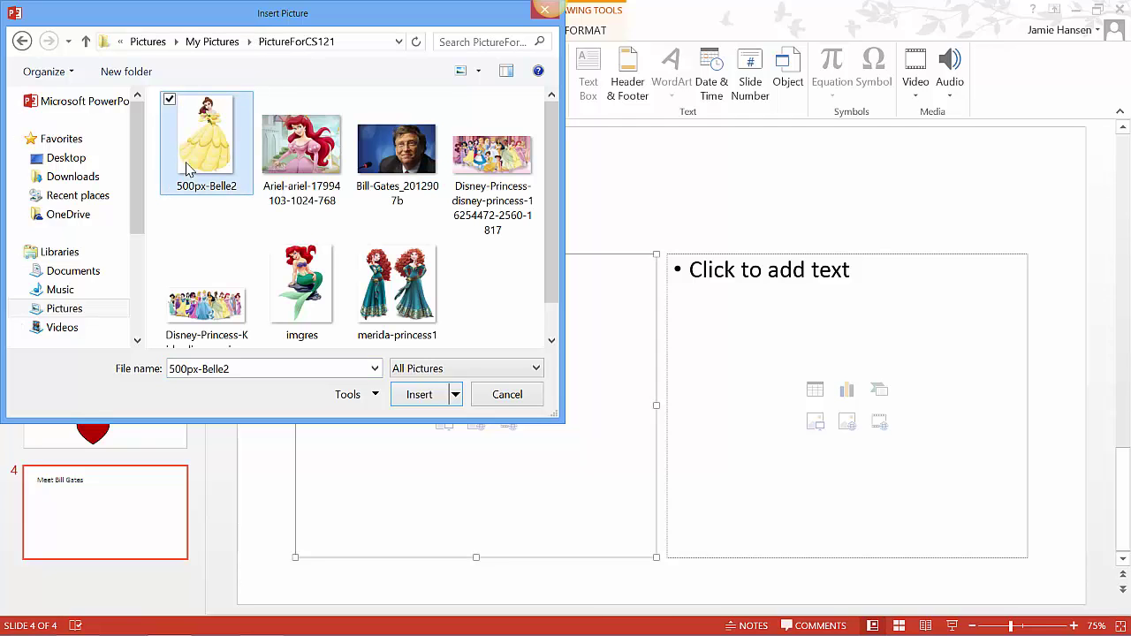
{"action": "left_click", "coordinate": [402, 163]}
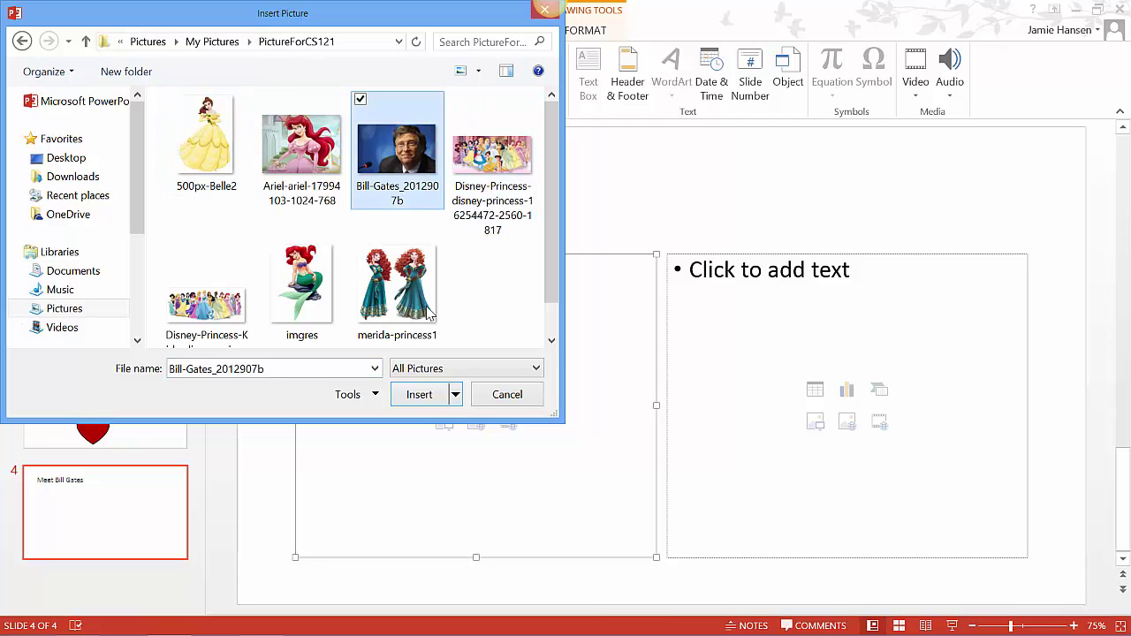
{"action": "left_click", "coordinate": [419, 404]}
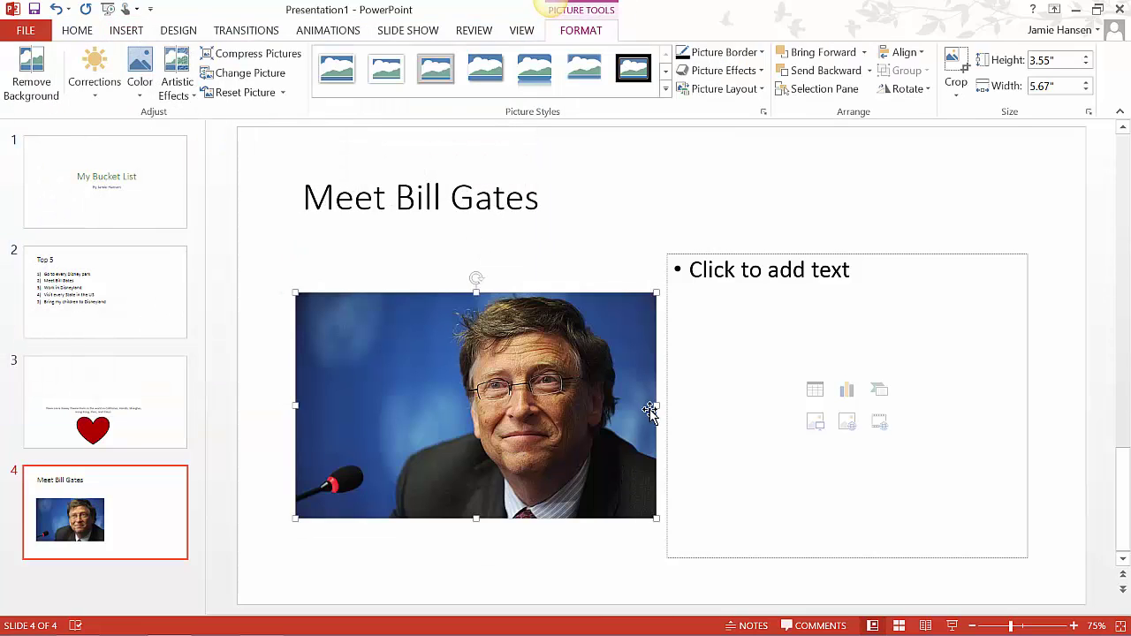